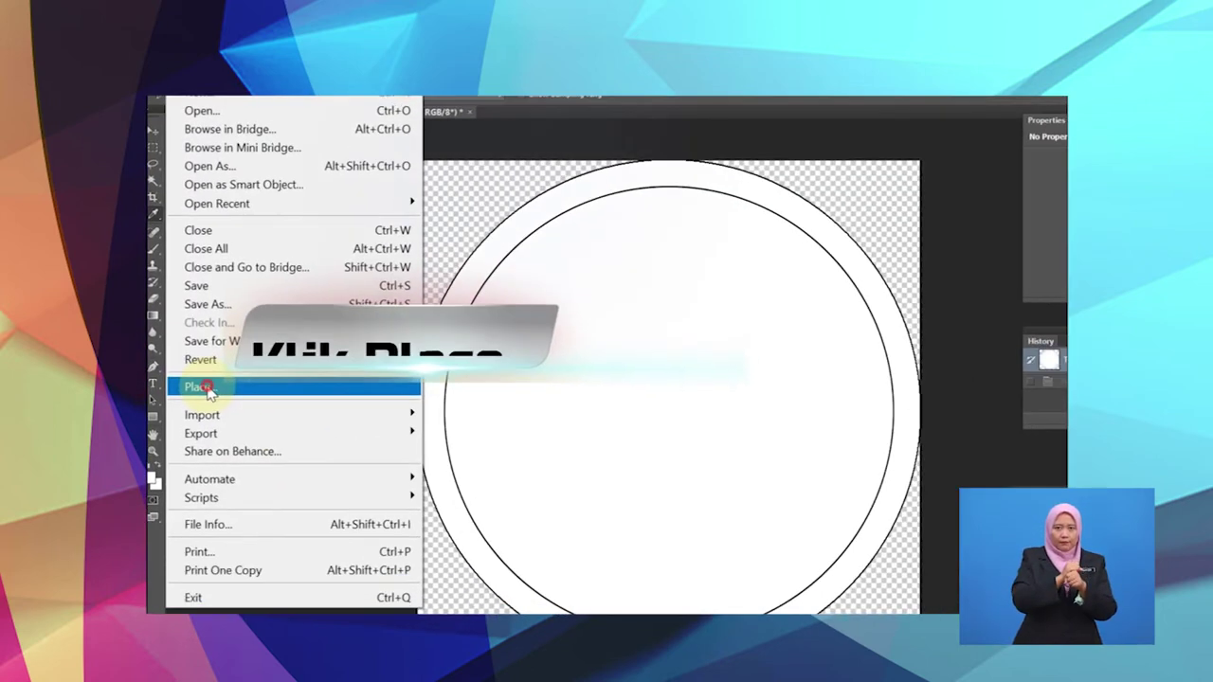
Place the BACKGROUND image from the Desktop into the badge document at 80% opacity and commit the placement.
left_click(207, 395)
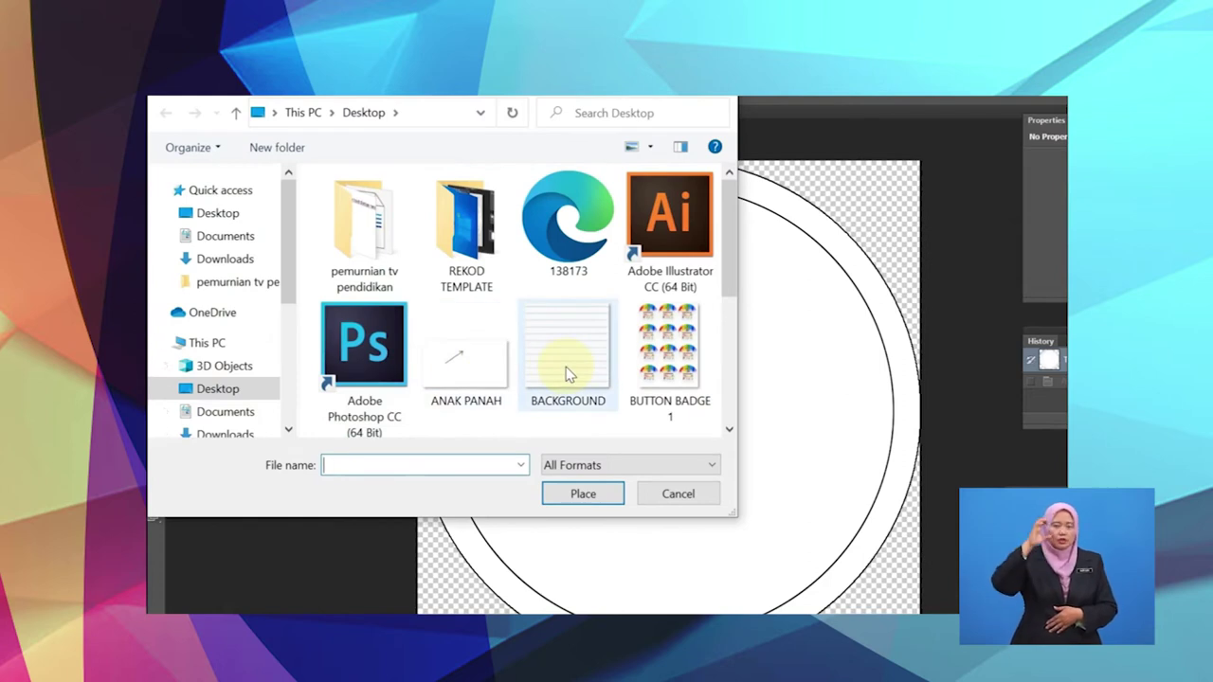
left_click(566, 376)
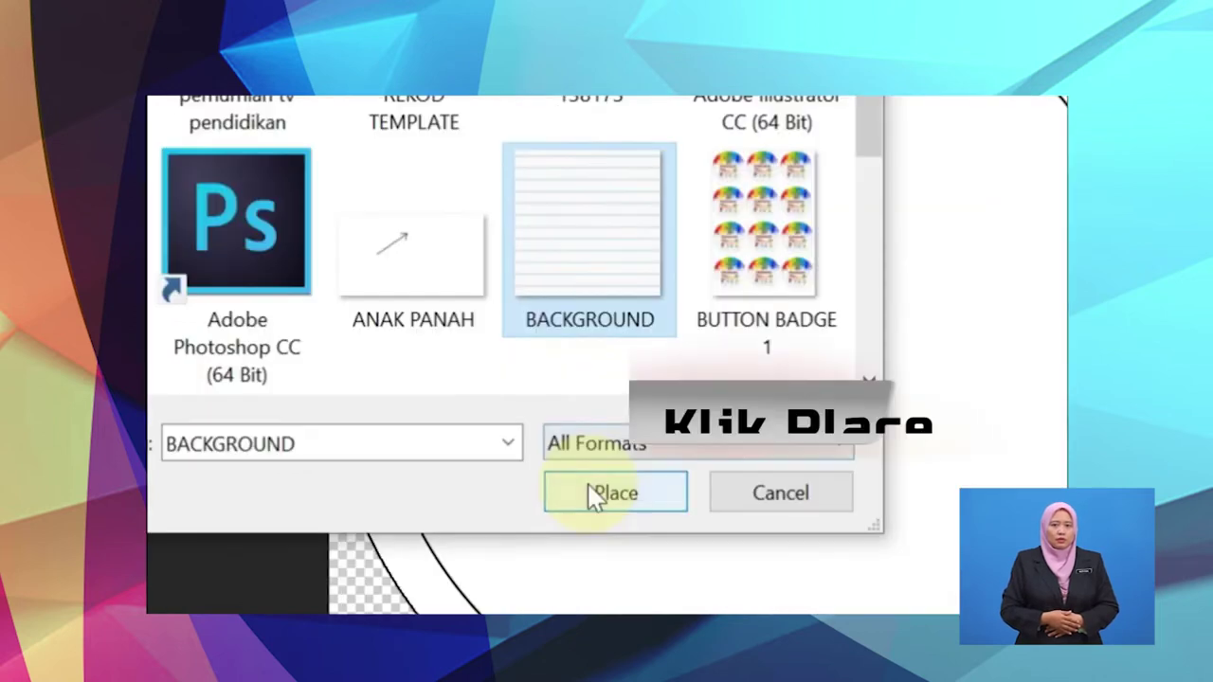
left_click(573, 495)
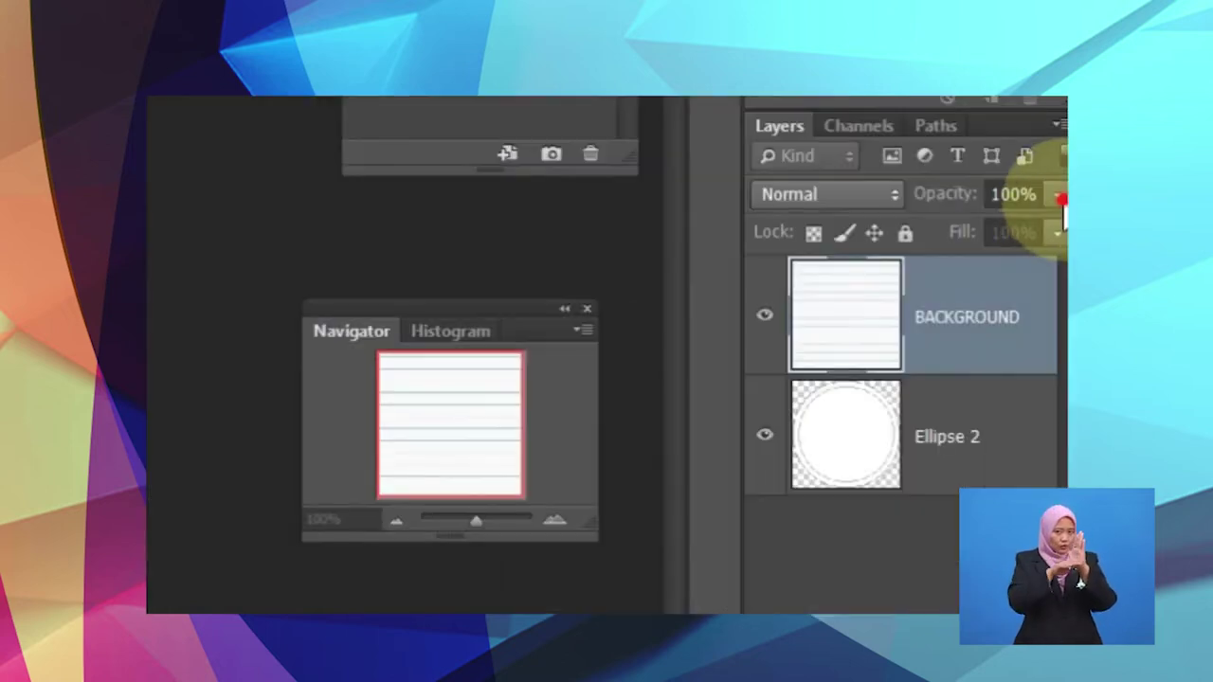
left_click(1057, 194)
left_click_drag(1056, 228, 1031, 230)
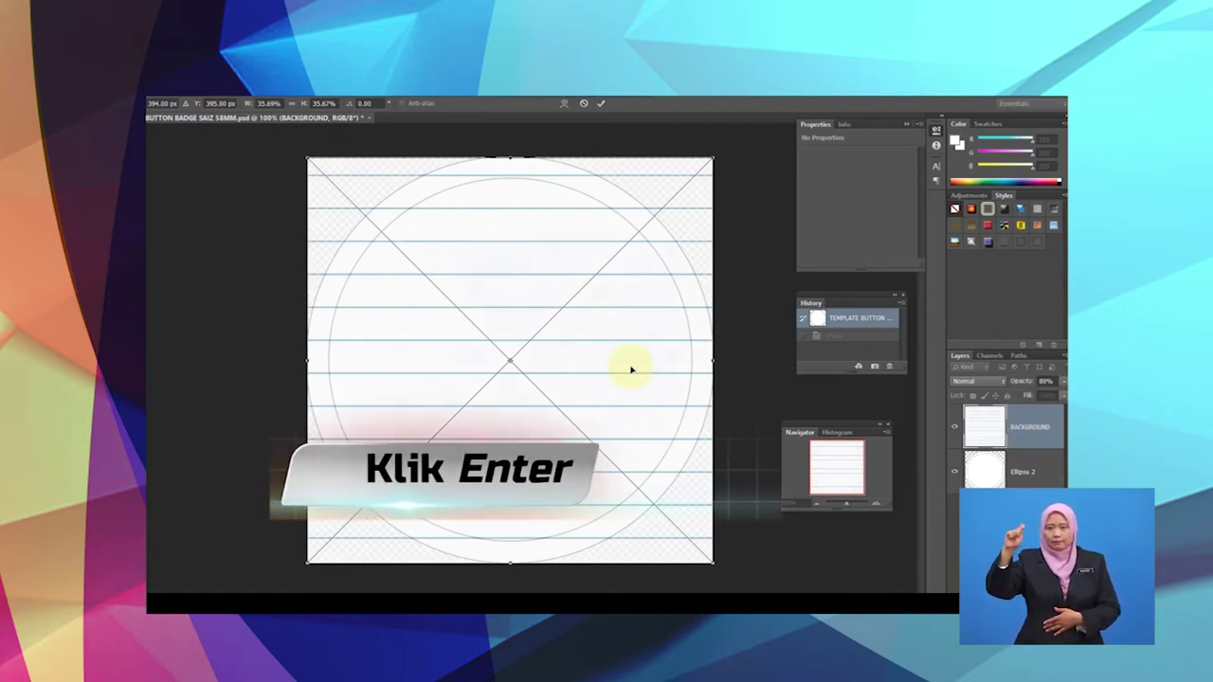
key("Return")
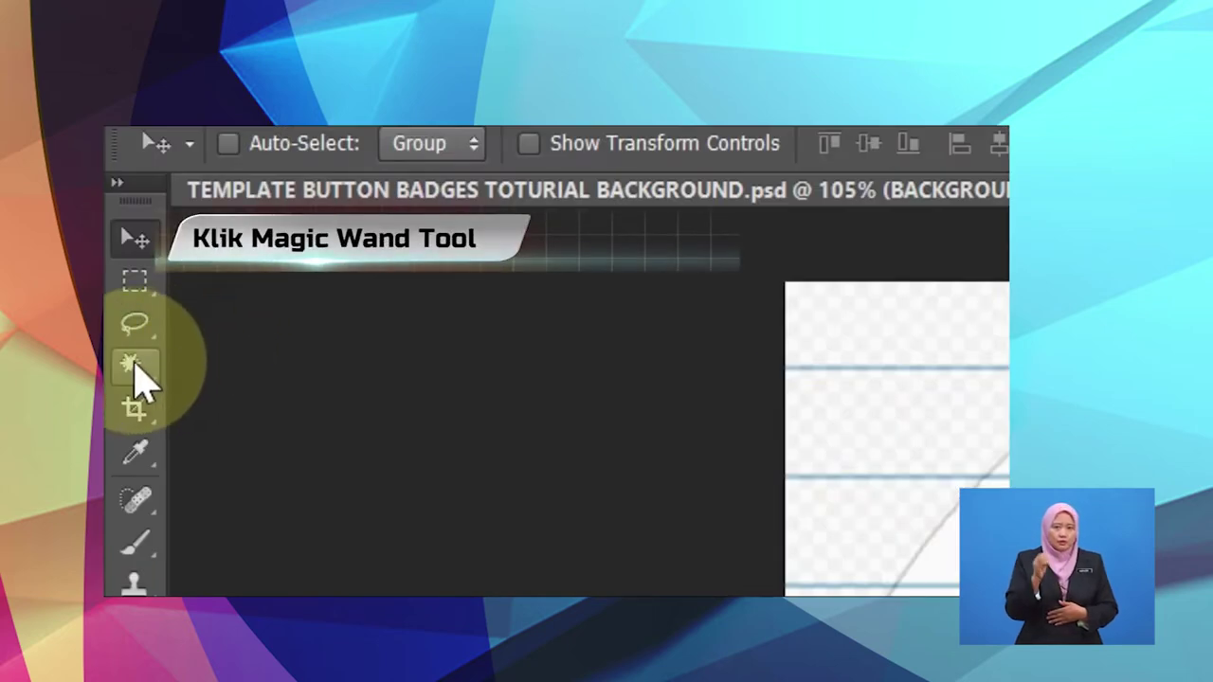
Magic Wand-select the four corner areas outside the circle on the TEMPLATE layer, and delete them from the BACKGROUND layer.
left_click(132, 364)
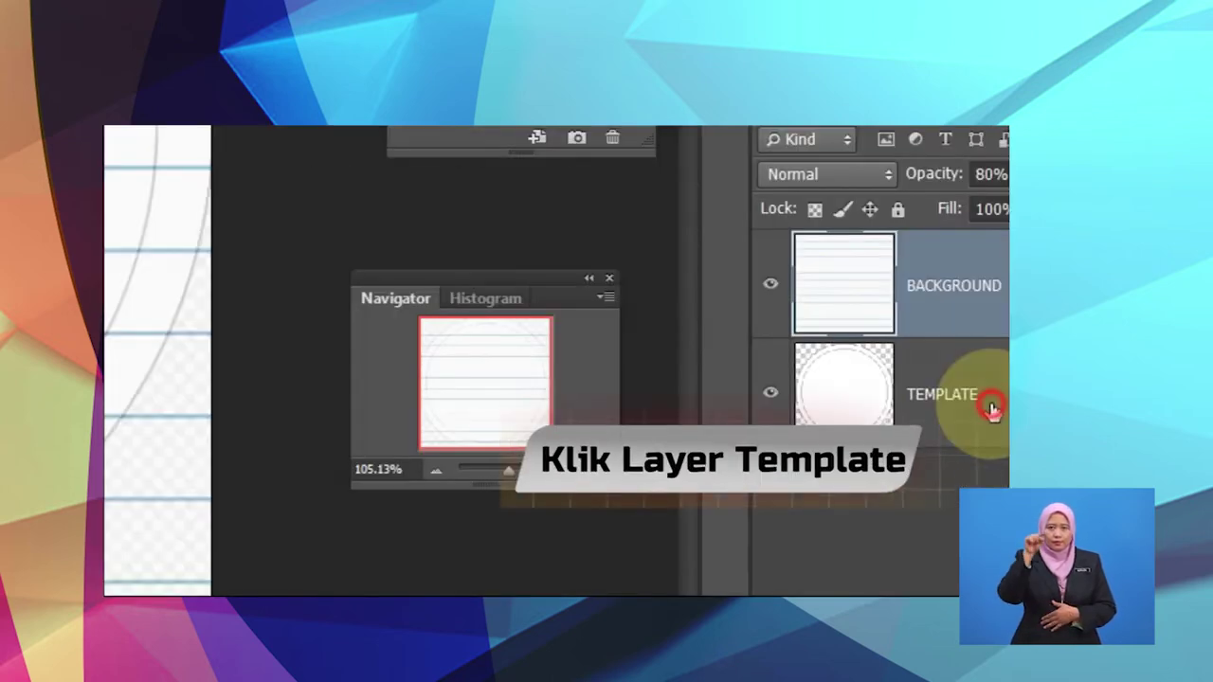
left_click(992, 411)
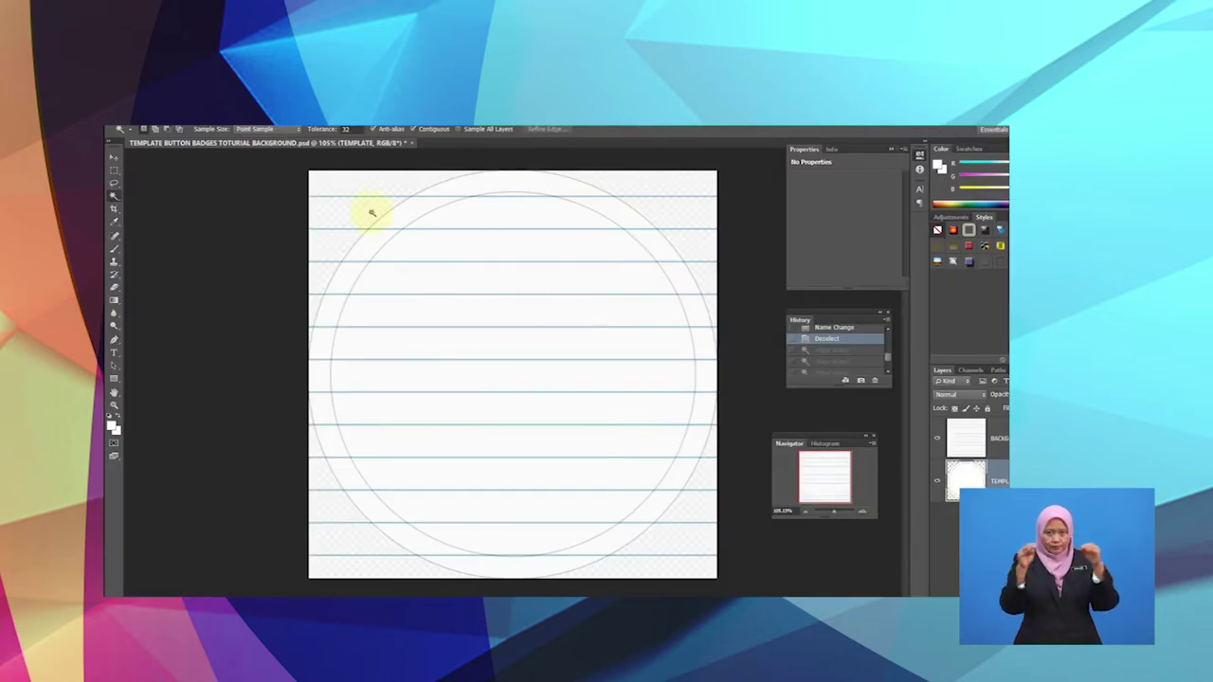
left_click(363, 204)
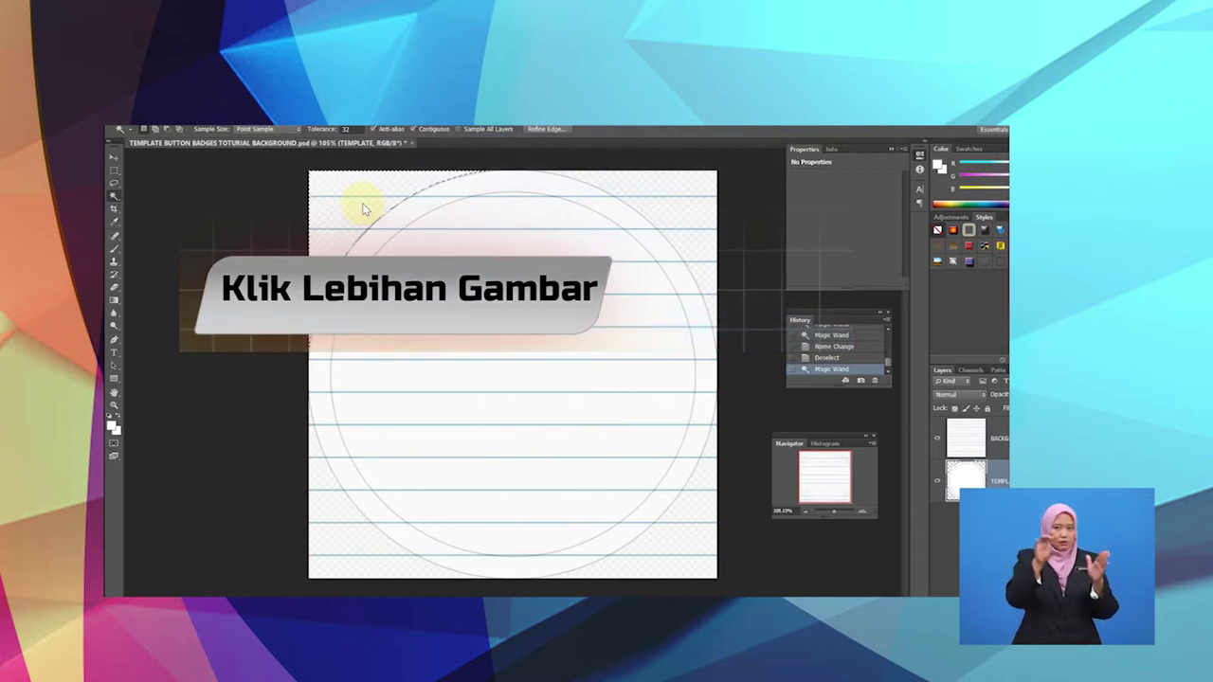
left_click(675, 213, "shift")
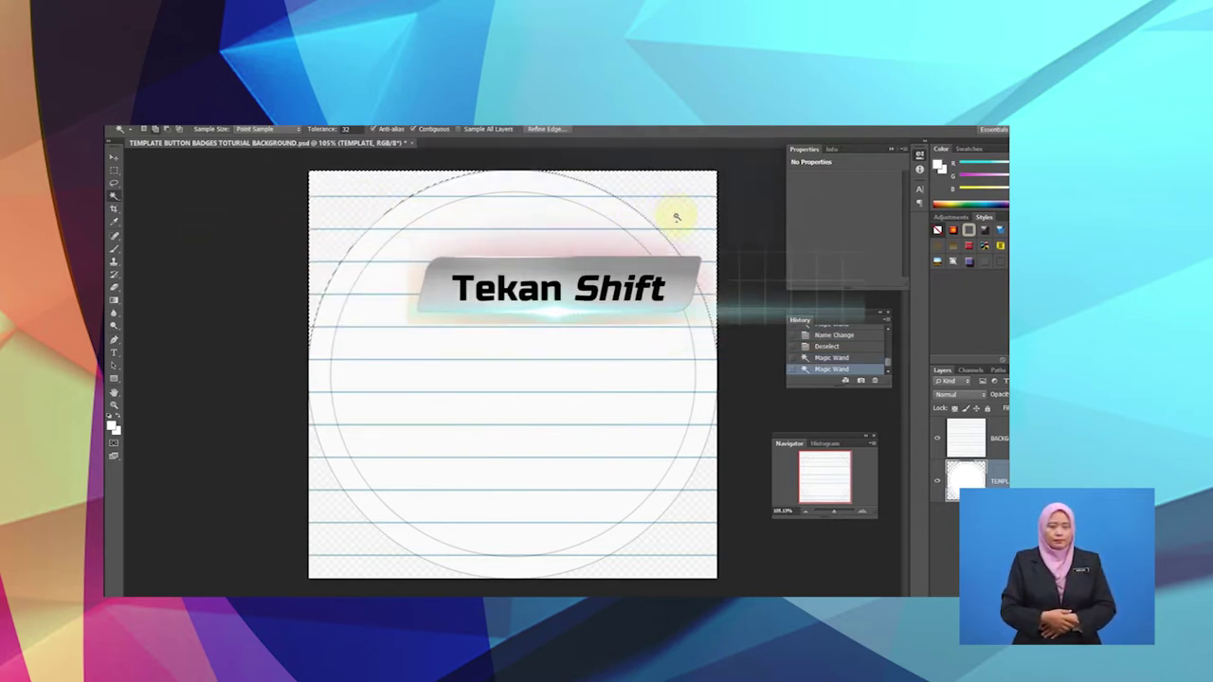
left_click(691, 512, "shift")
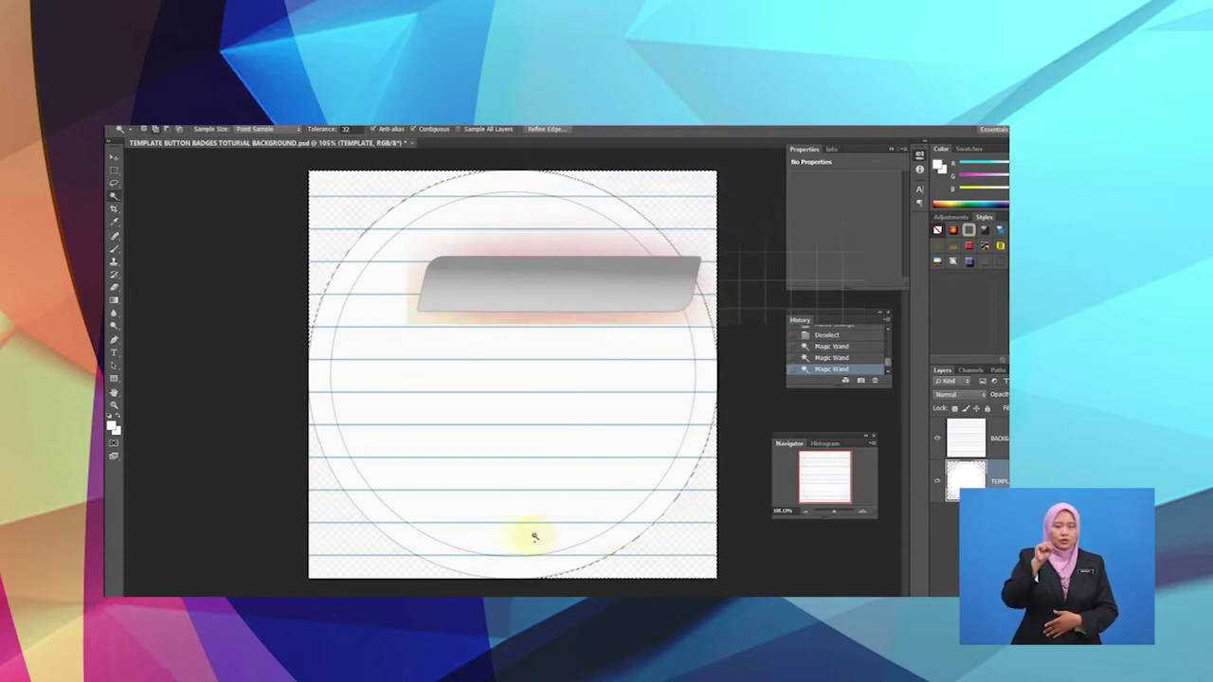
left_click(343, 538, "shift")
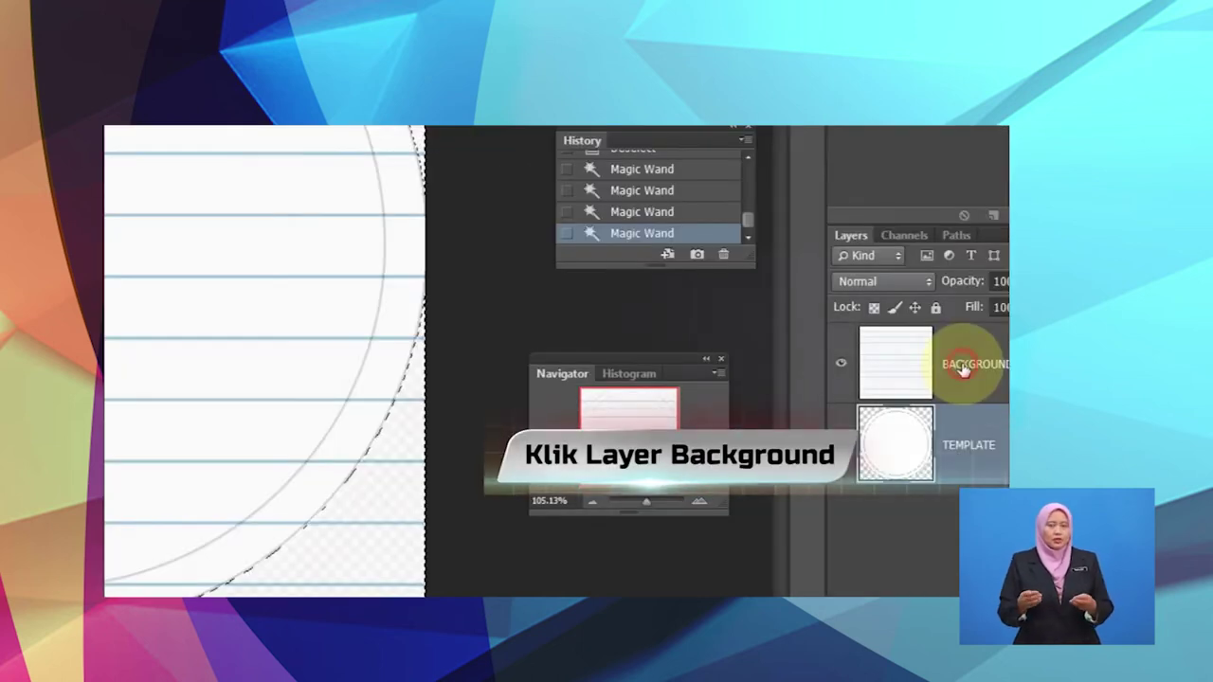
left_click(963, 370)
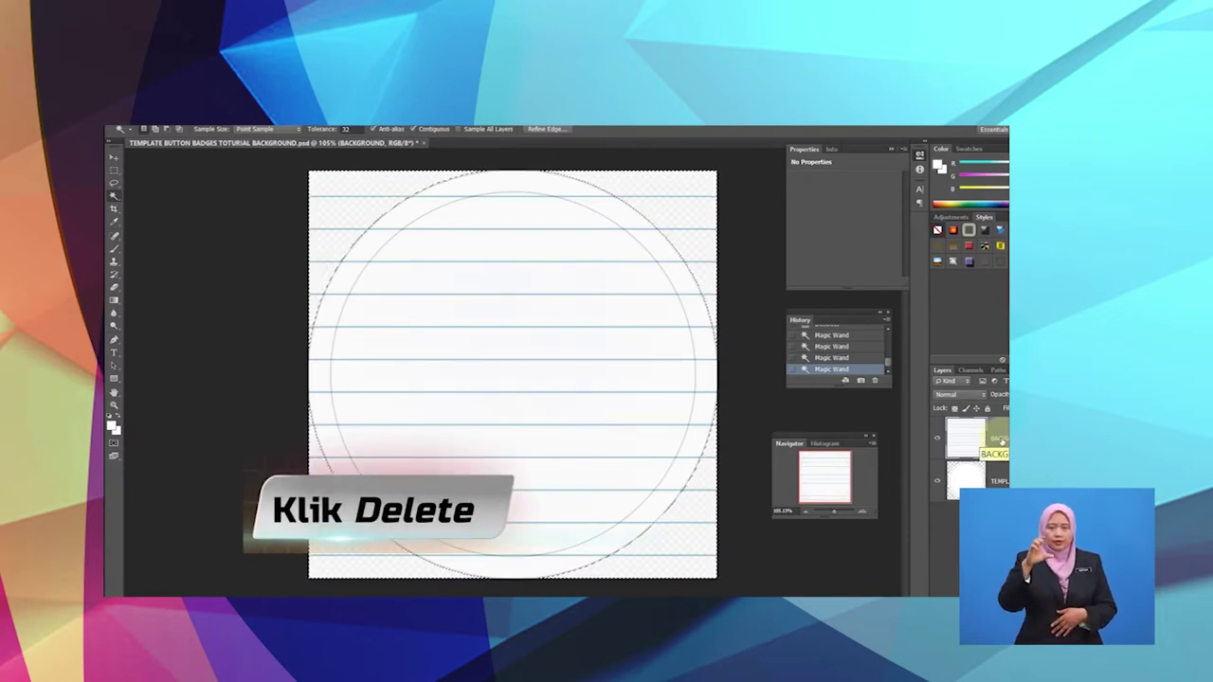
key("Delete")
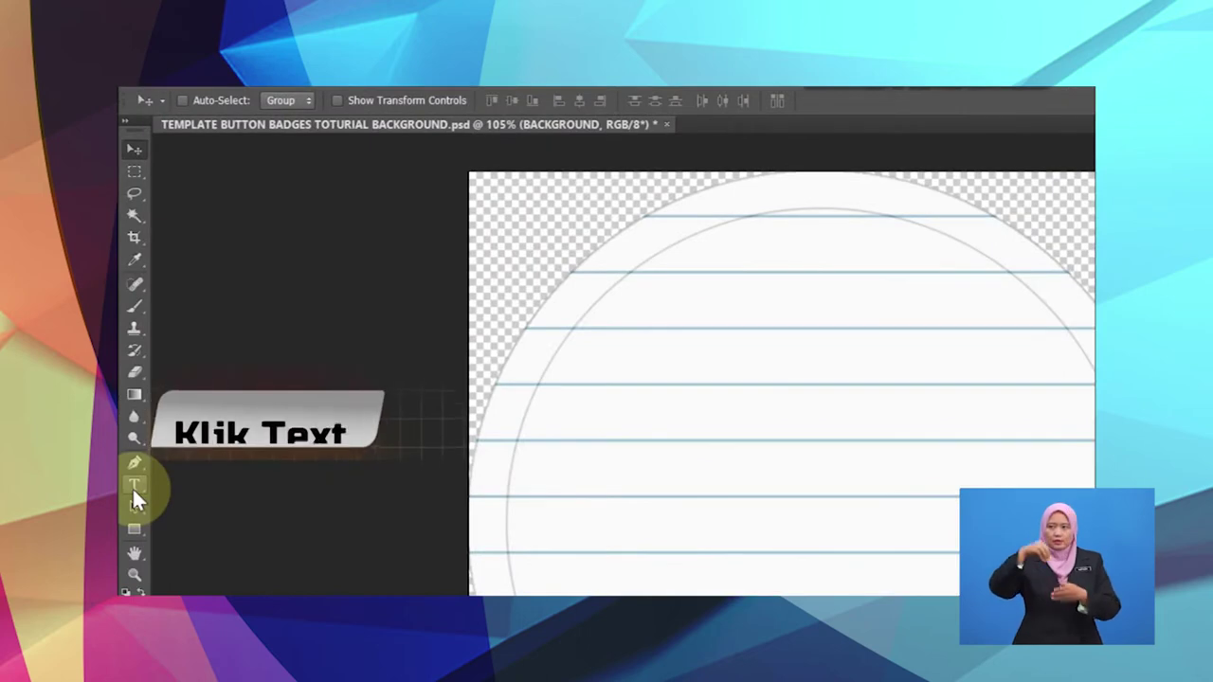
Set up the Type tool with the PRIMETIME font, 18 pt size and dark red text colour 762c2c.
left_click(134, 483)
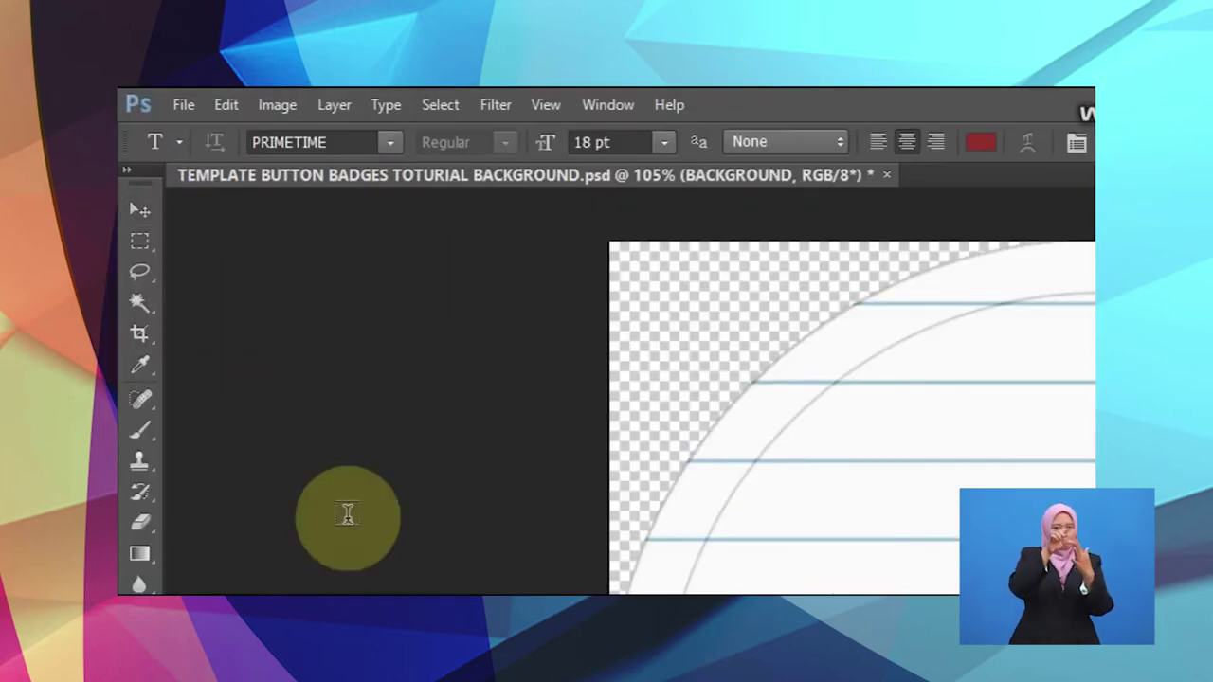
left_click(390, 142)
left_click(390, 144)
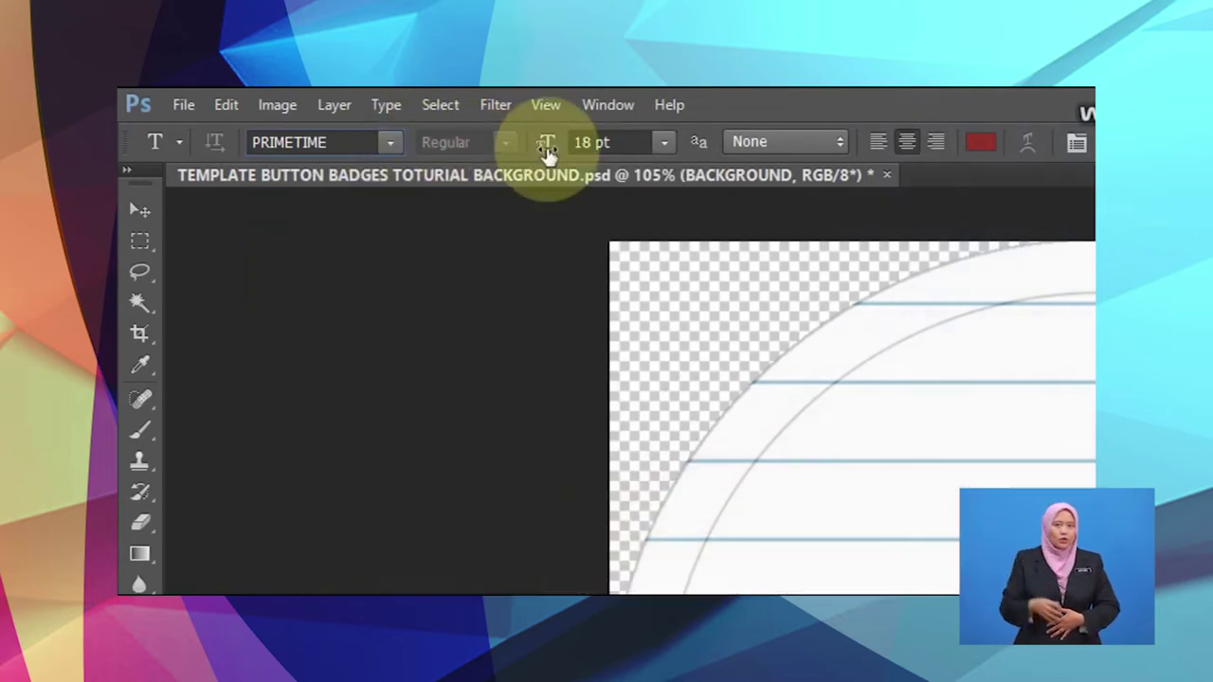
left_click(665, 143)
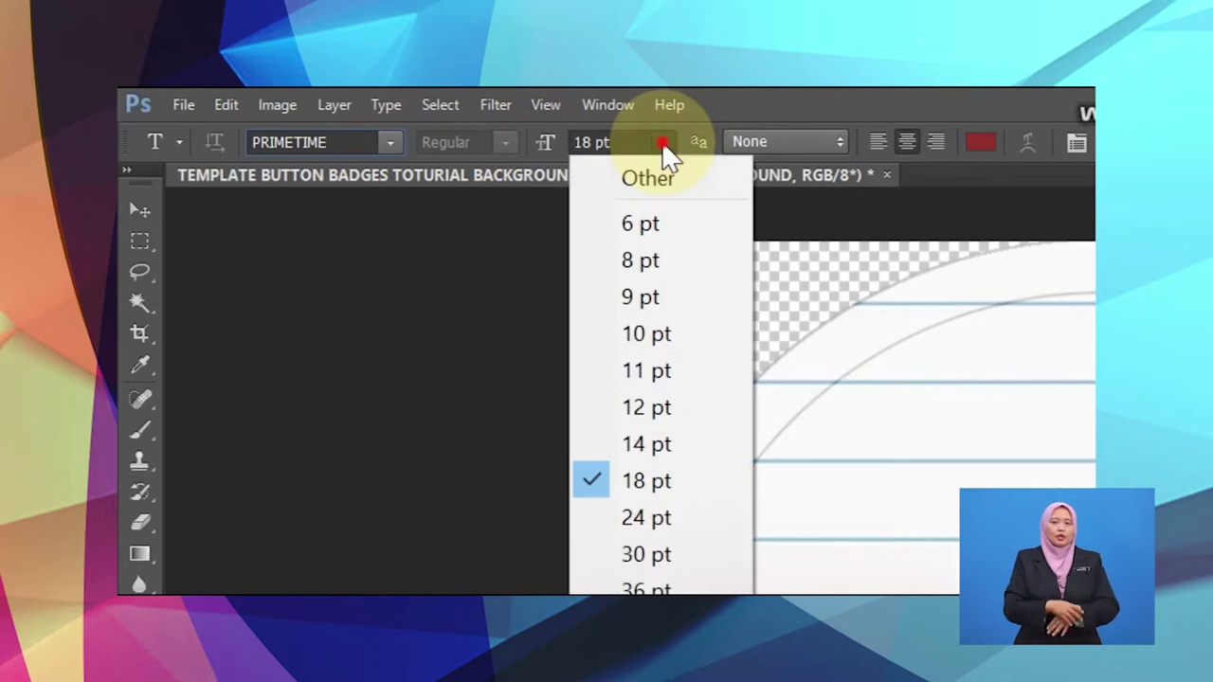
left_click(663, 143)
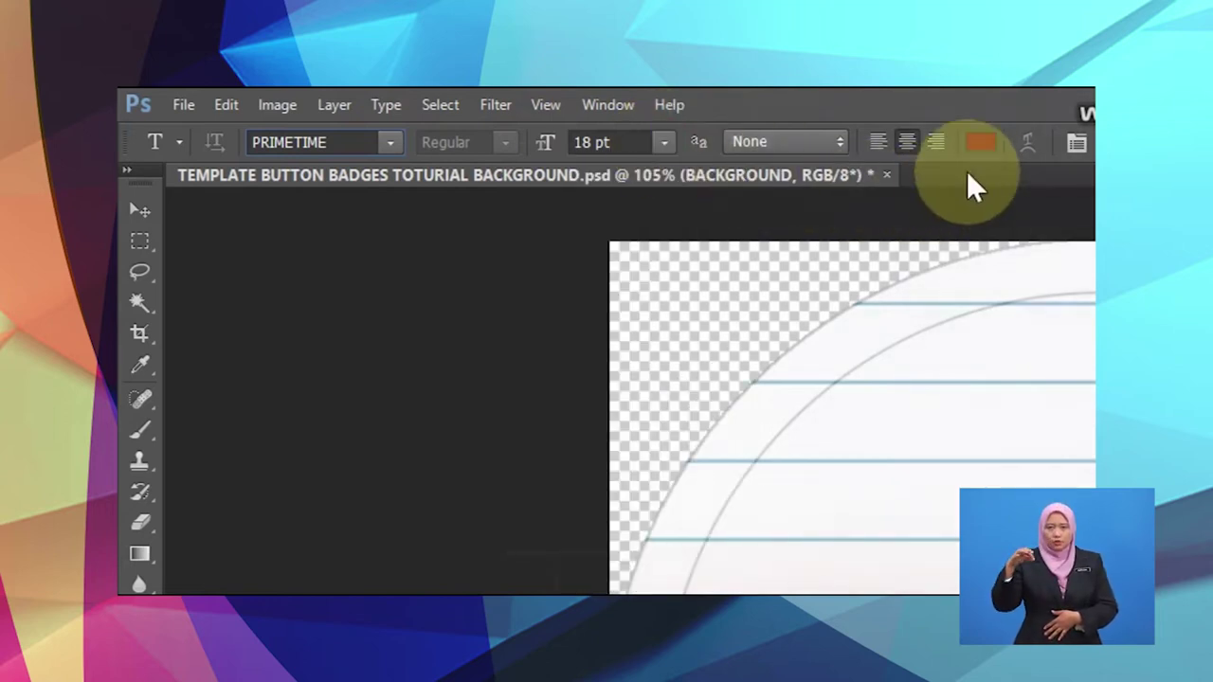
left_click(982, 142)
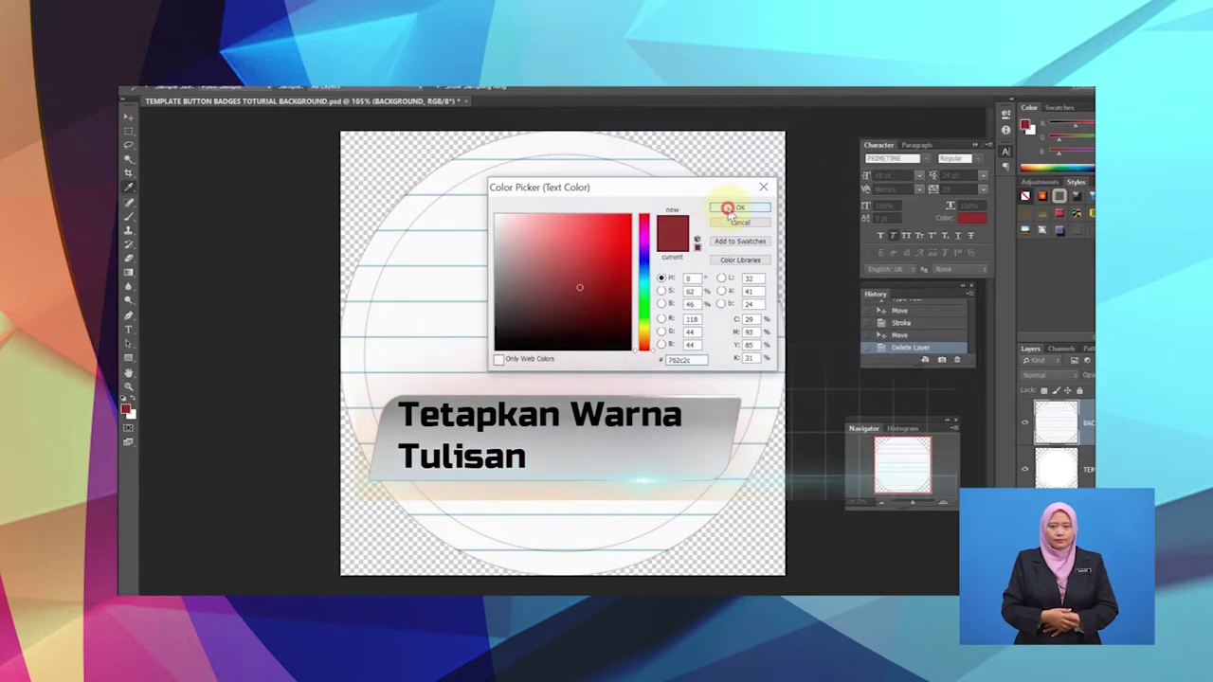
left_click(726, 207)
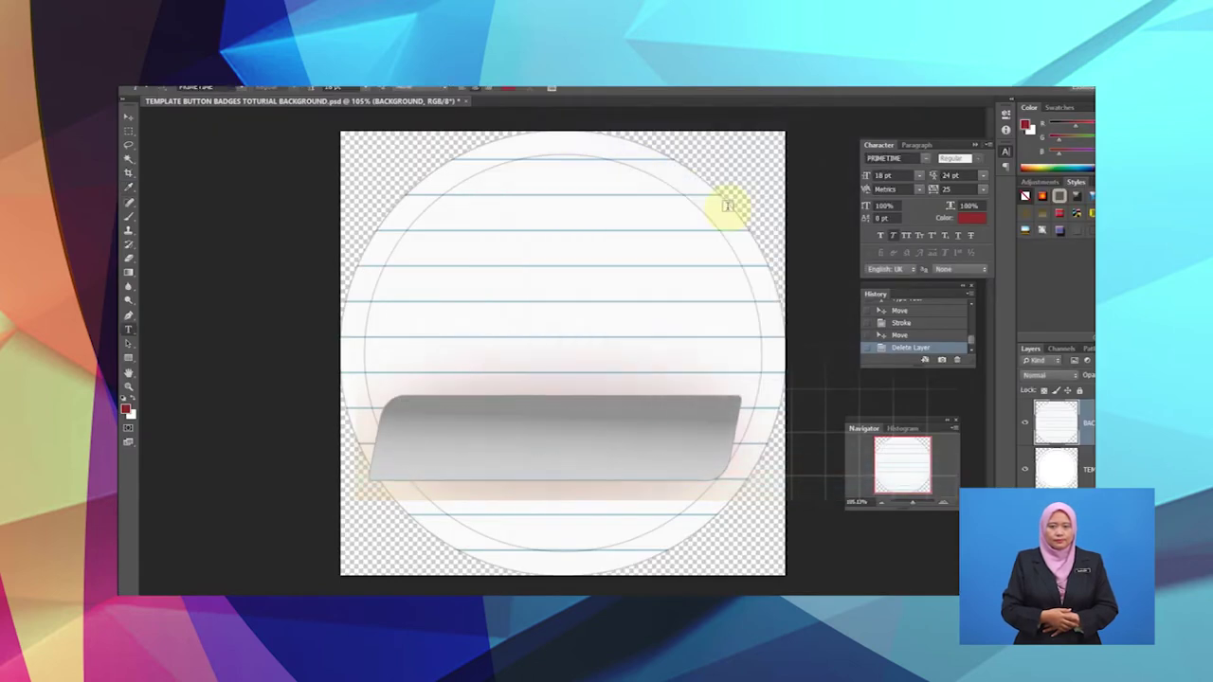
Add the text "LET'S BE FRIENDS" on three lines in the badge's upper half and centre it horizontally in the circle.
left_click(539, 219)
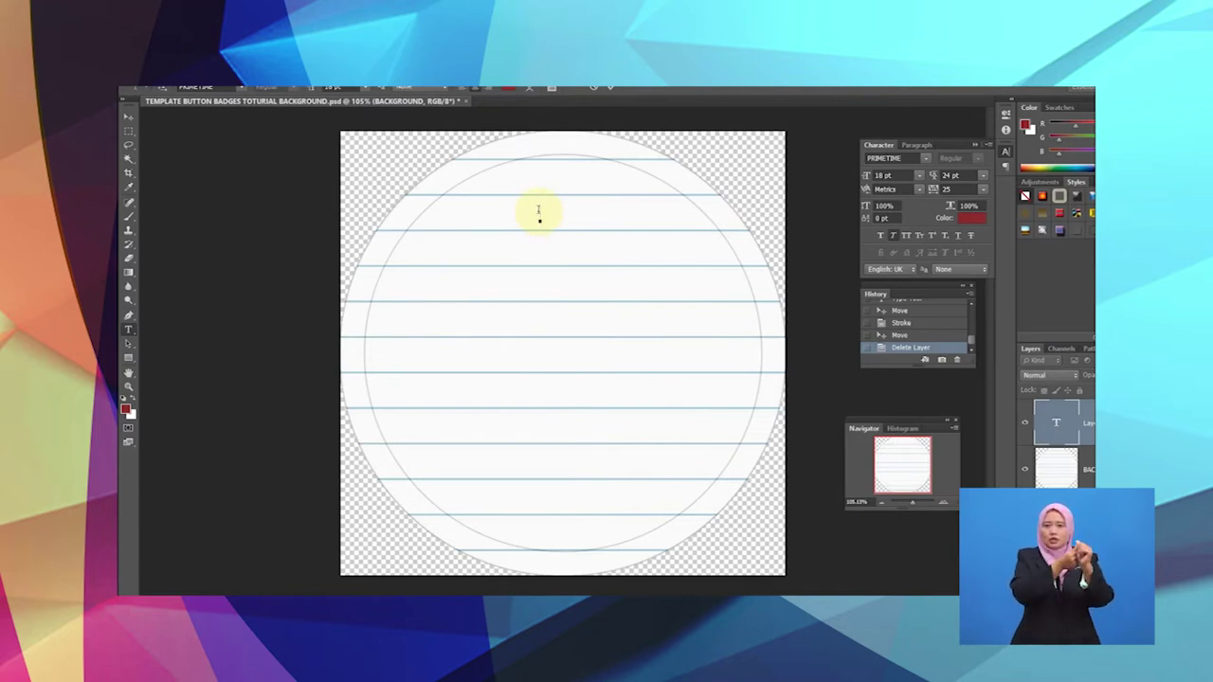
type("LET")
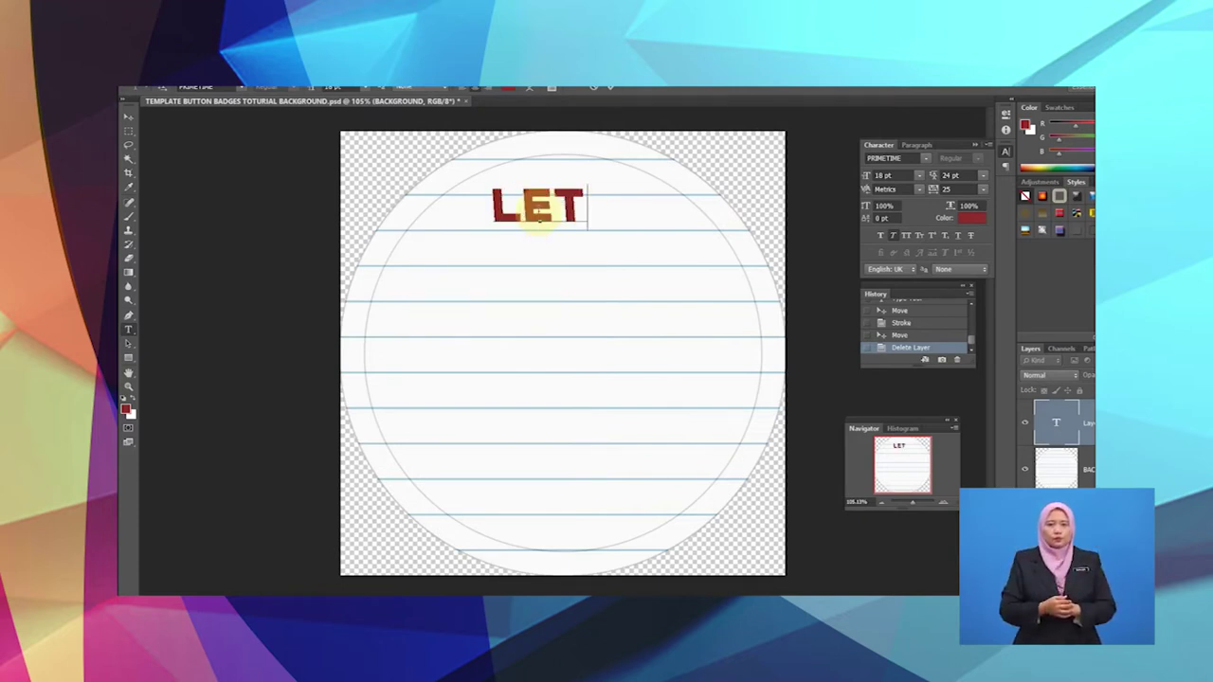
type("'S B")
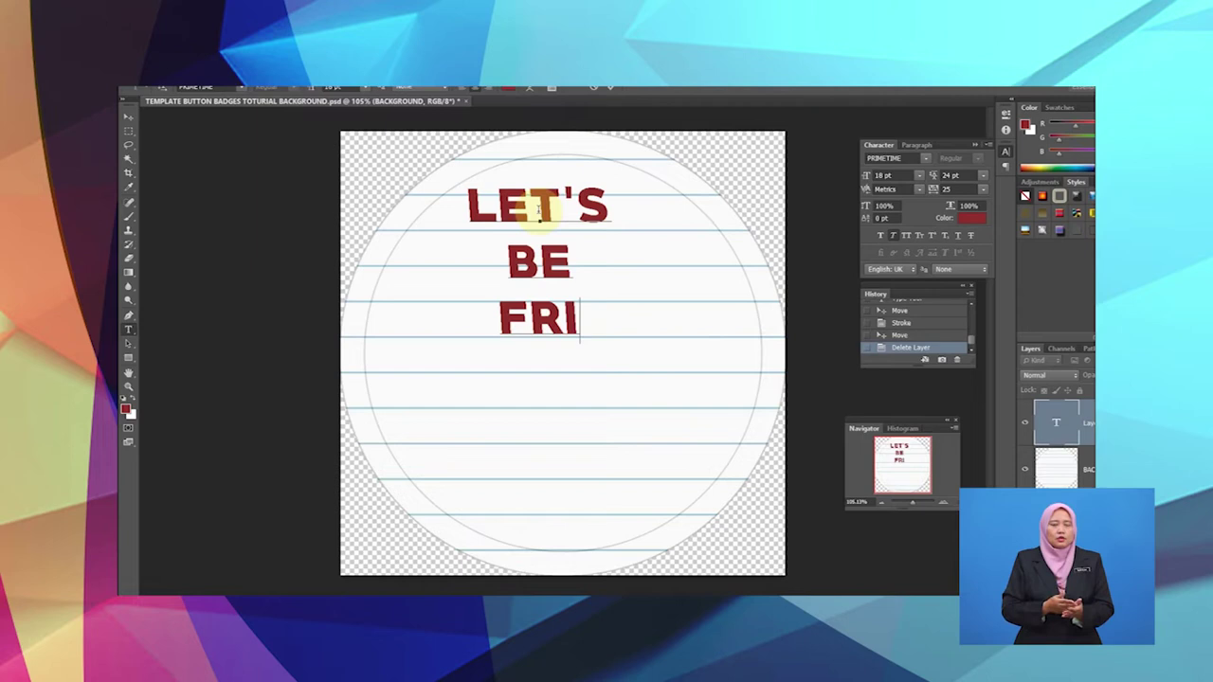
type("E FRIENDS")
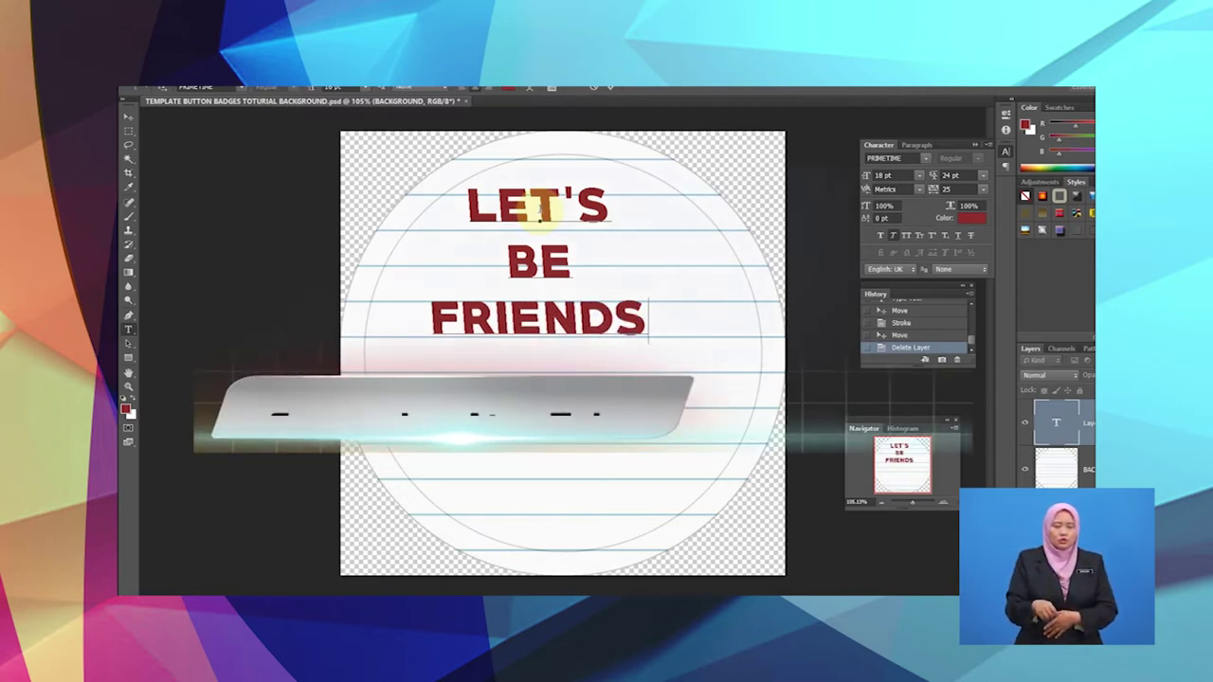
left_click(130, 120)
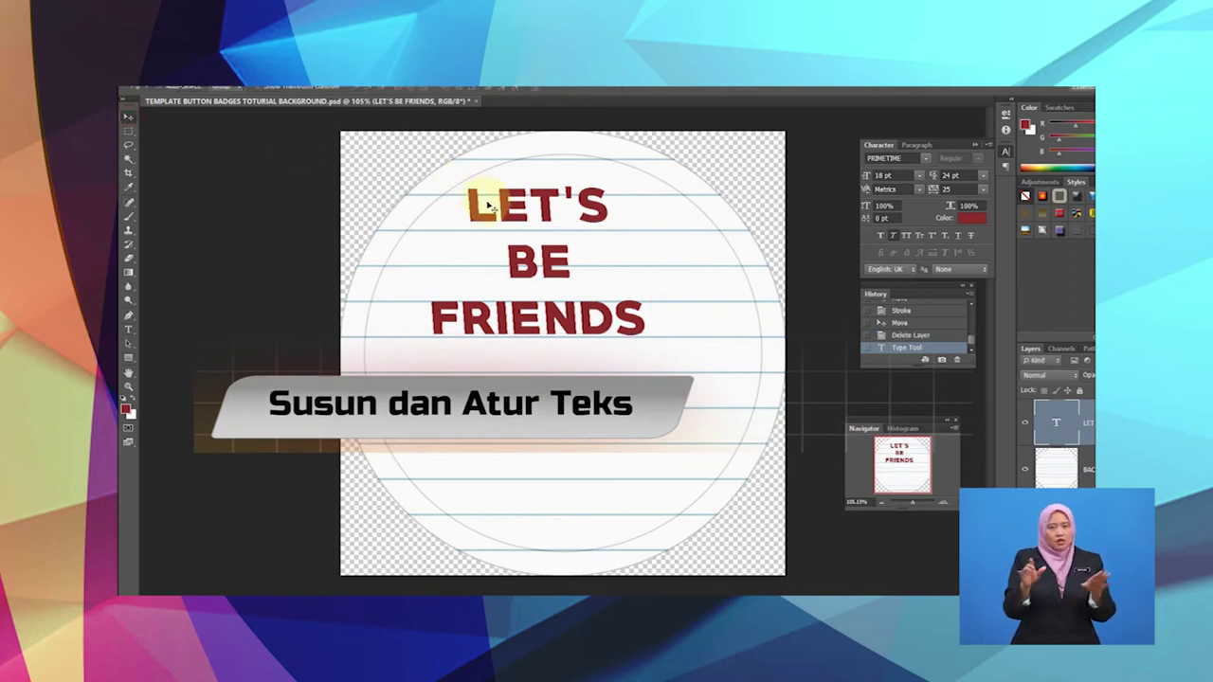
left_click_drag(507, 212, 531, 230)
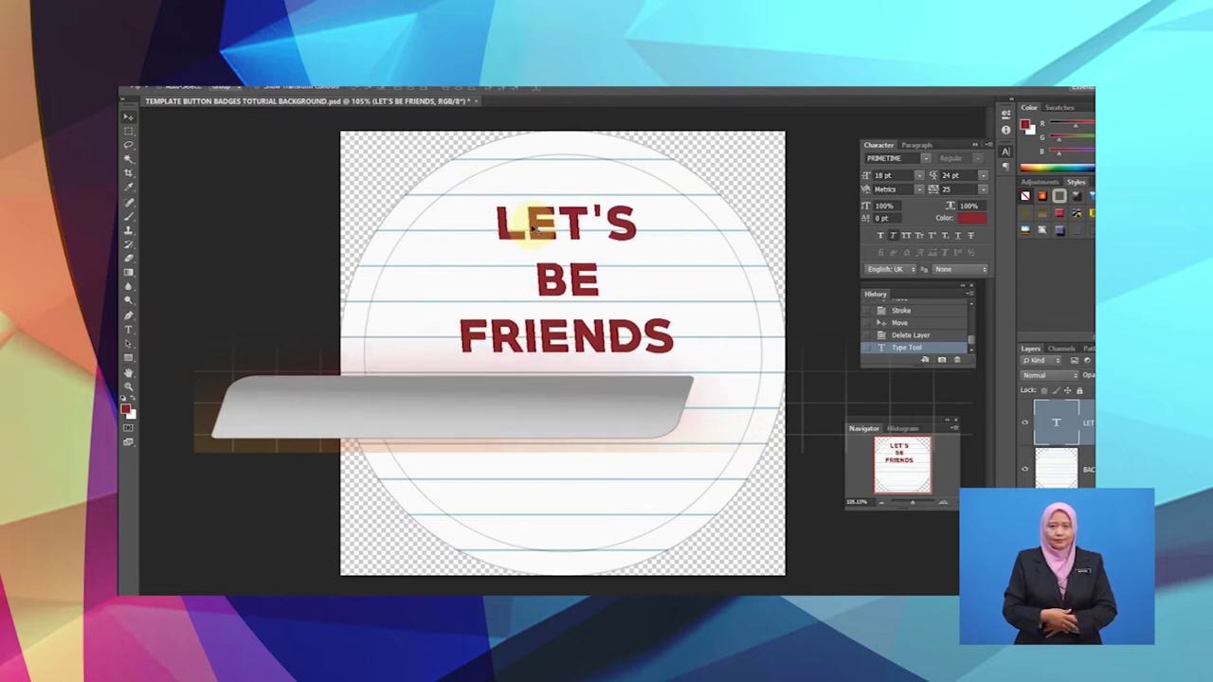
Enable a 3 px outside Stroke with Normal blend mode in the layer style of the LET'S BE FRIENDS text.
left_click(1092, 424)
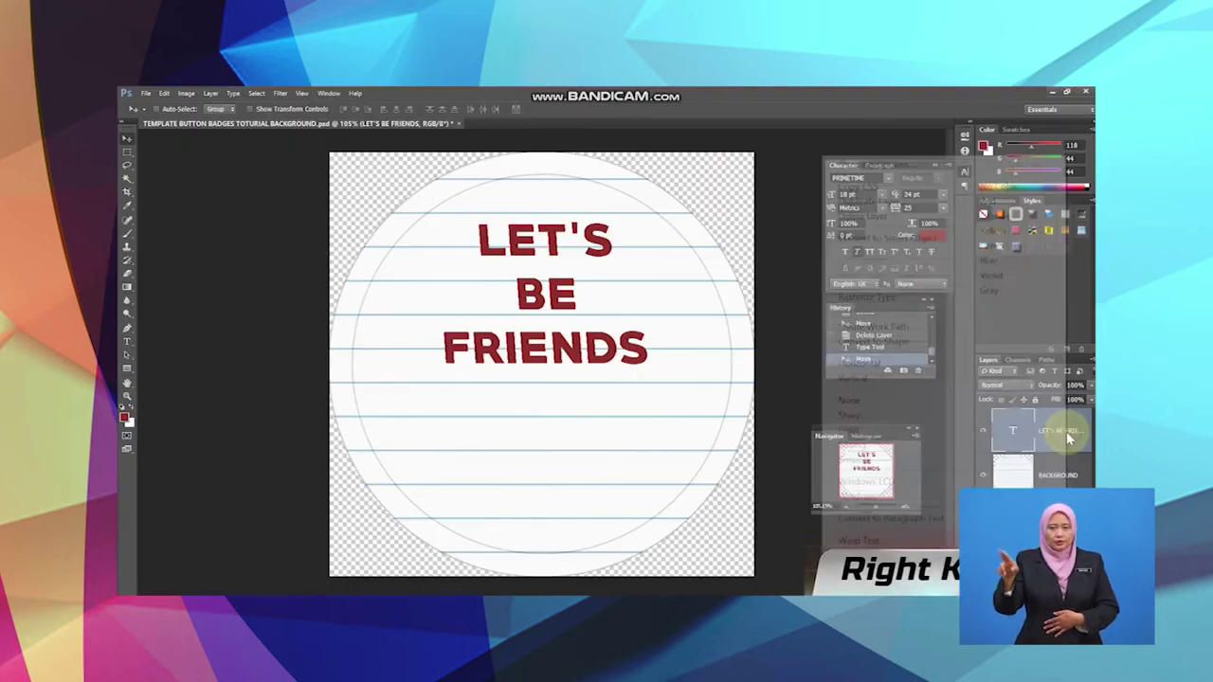
right_click(1048, 352)
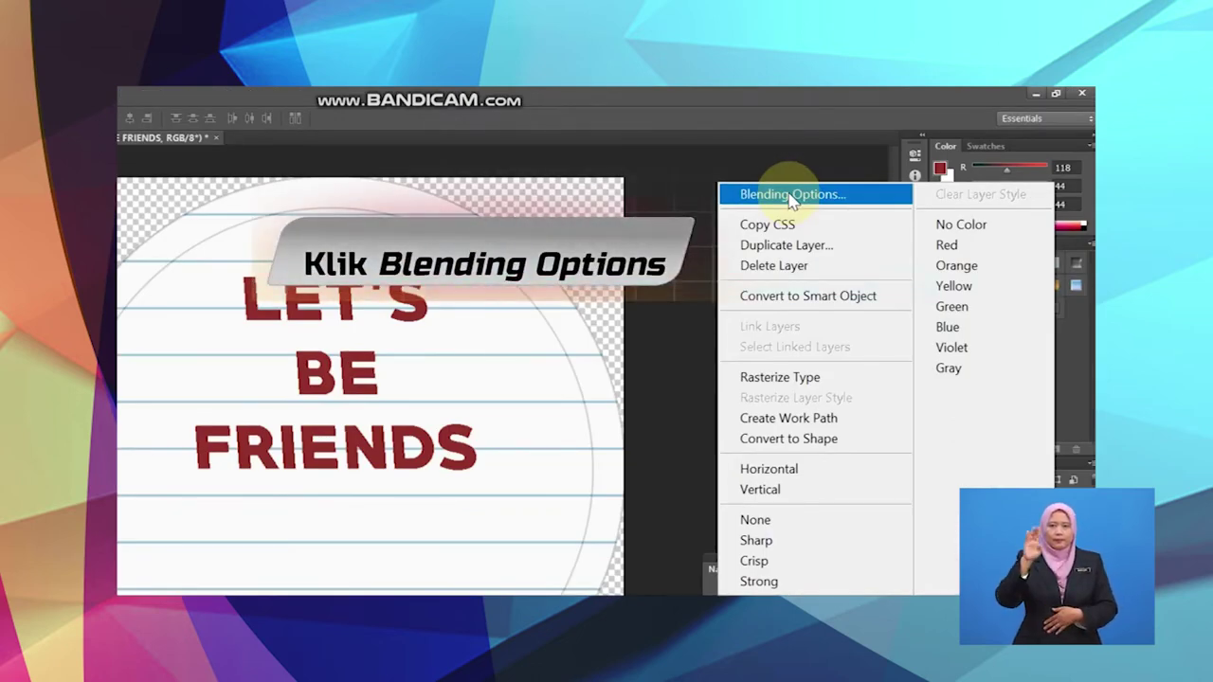
left_click(792, 195)
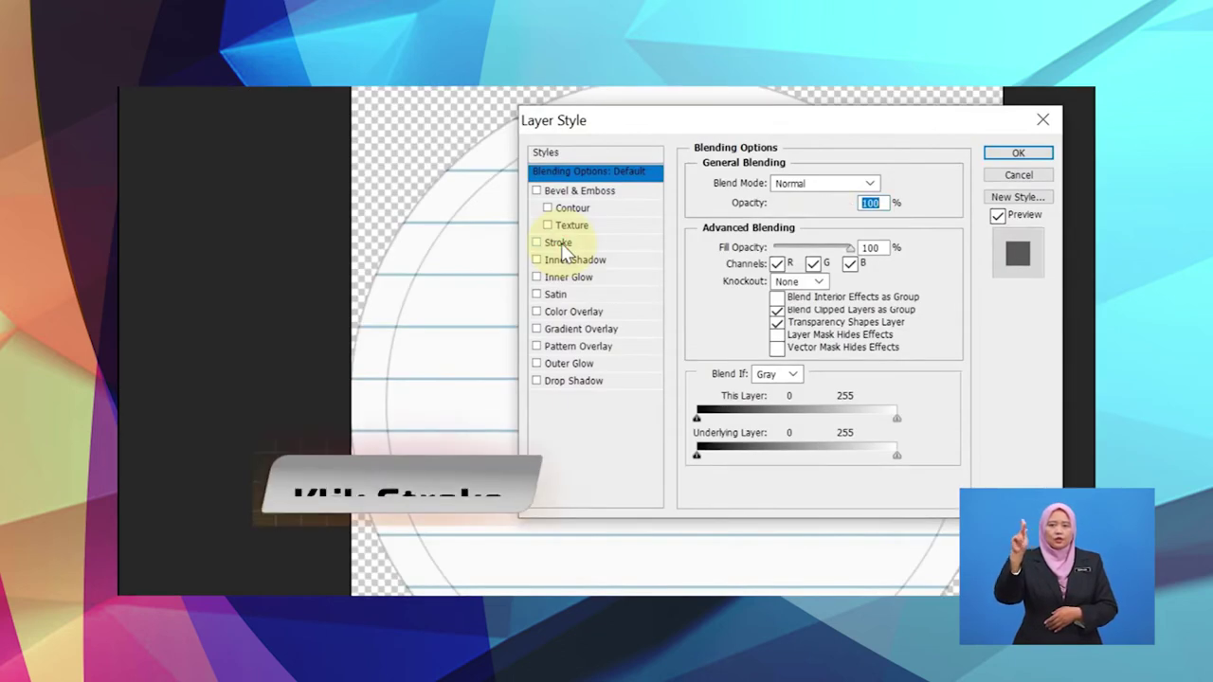
left_click(464, 261)
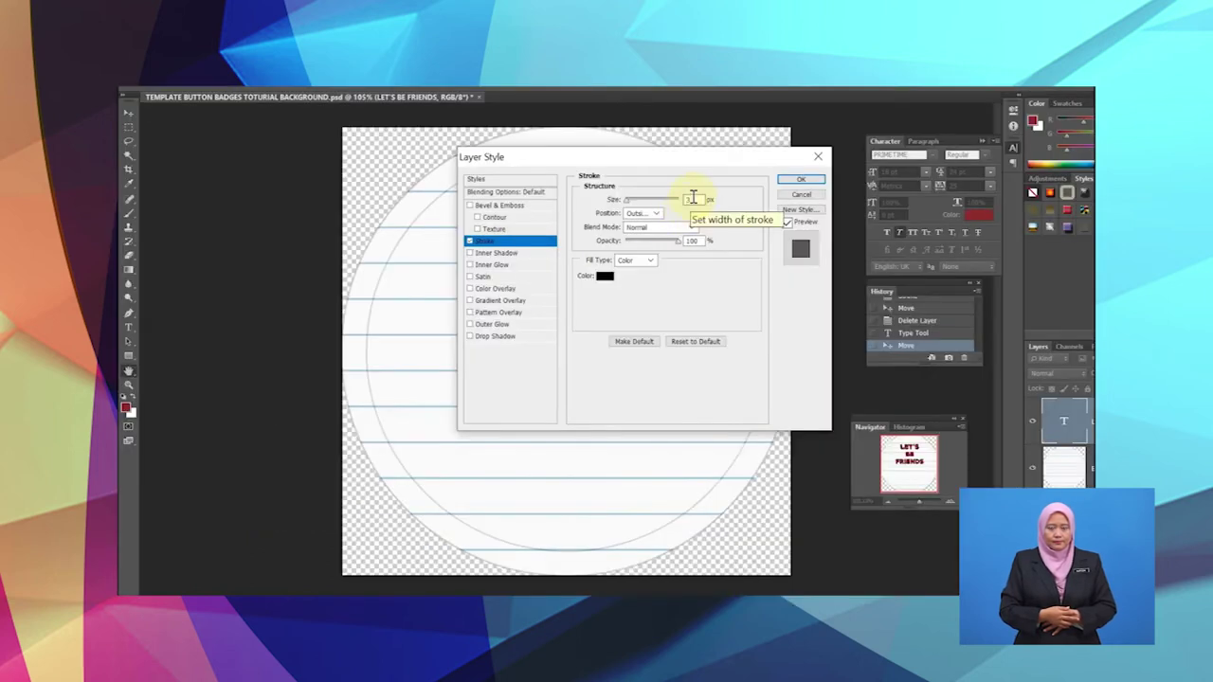
left_click(695, 200)
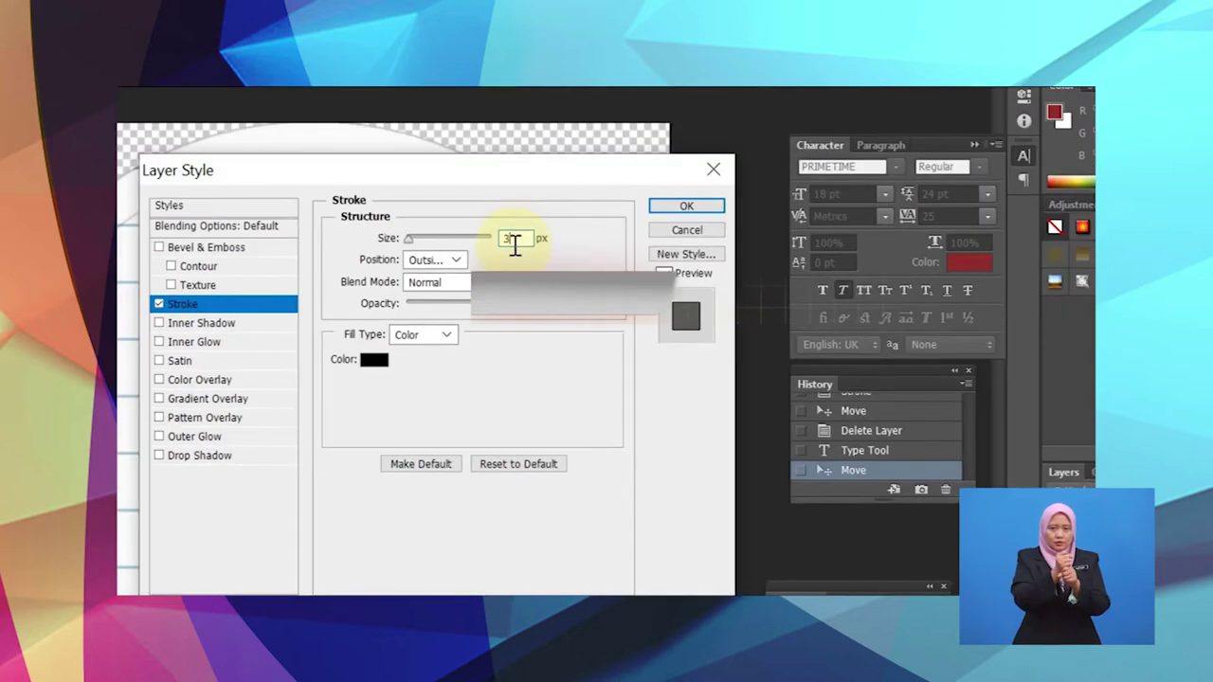
left_click(471, 283)
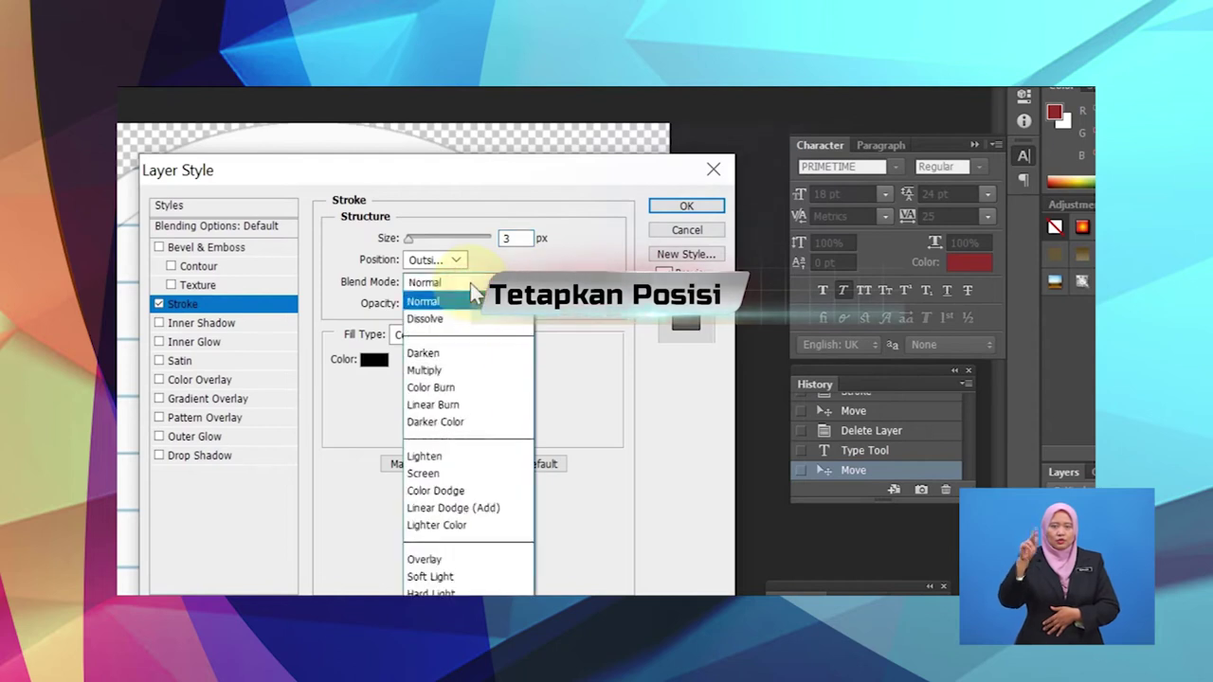
left_click(470, 283)
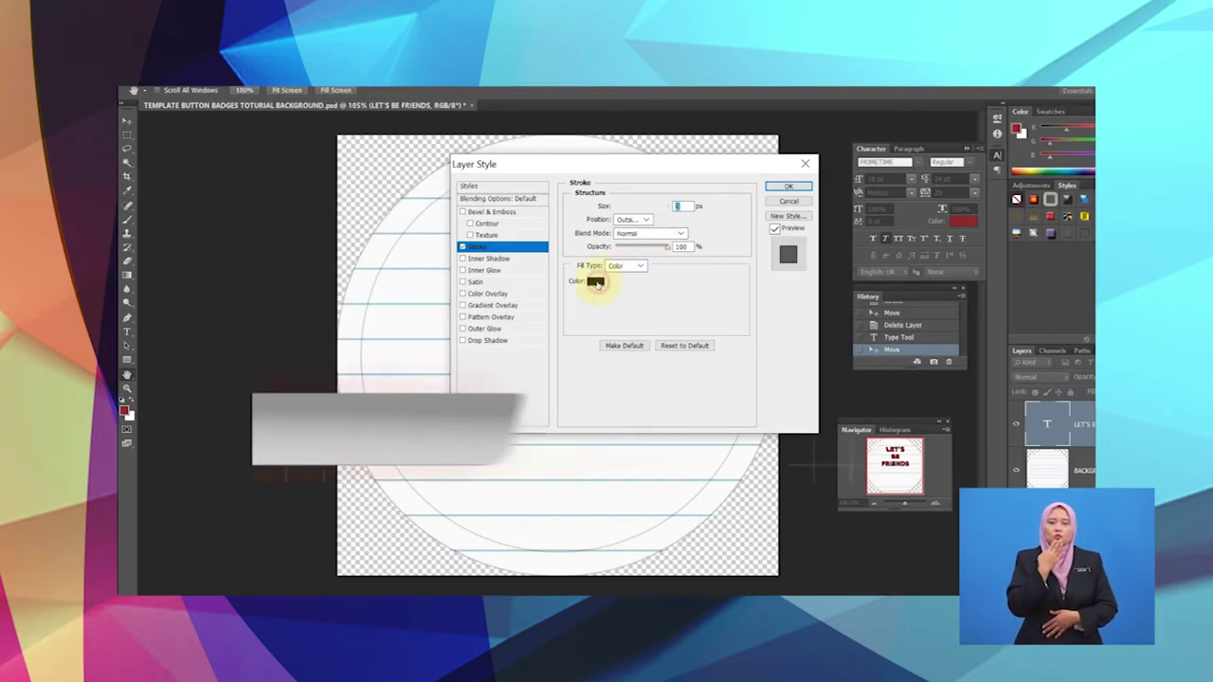
Set the text's stroke colour to white and apply the layer style.
left_click(595, 283)
left_click(491, 219)
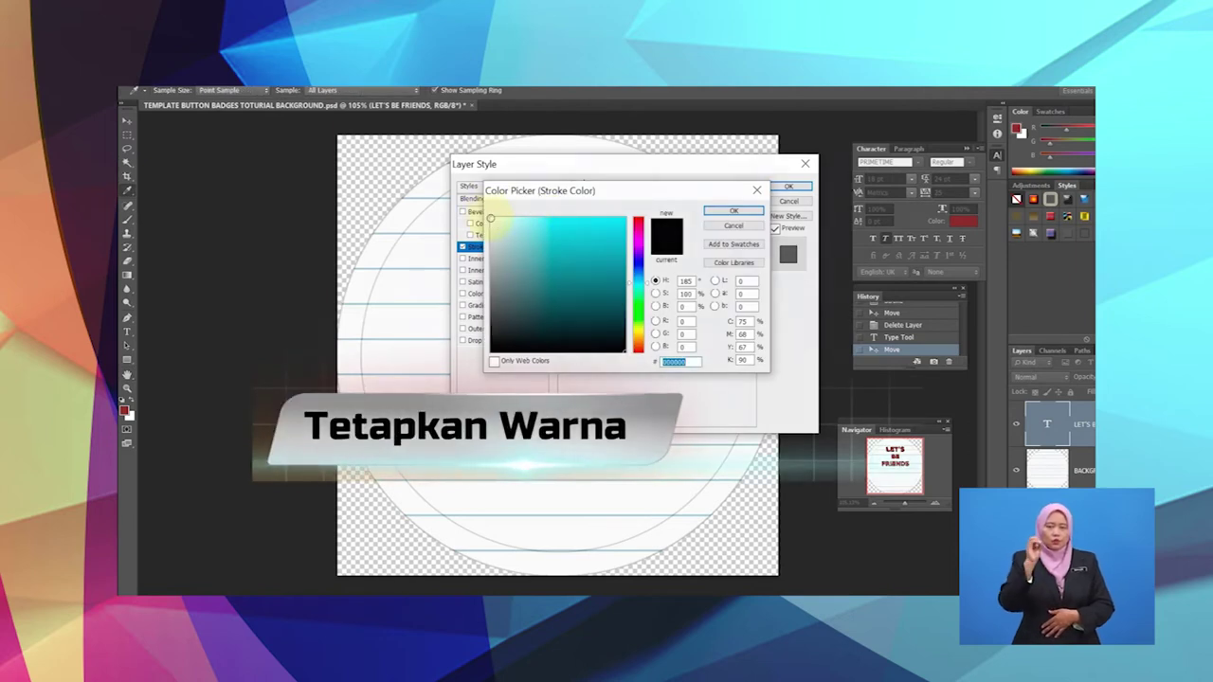
left_click(721, 211)
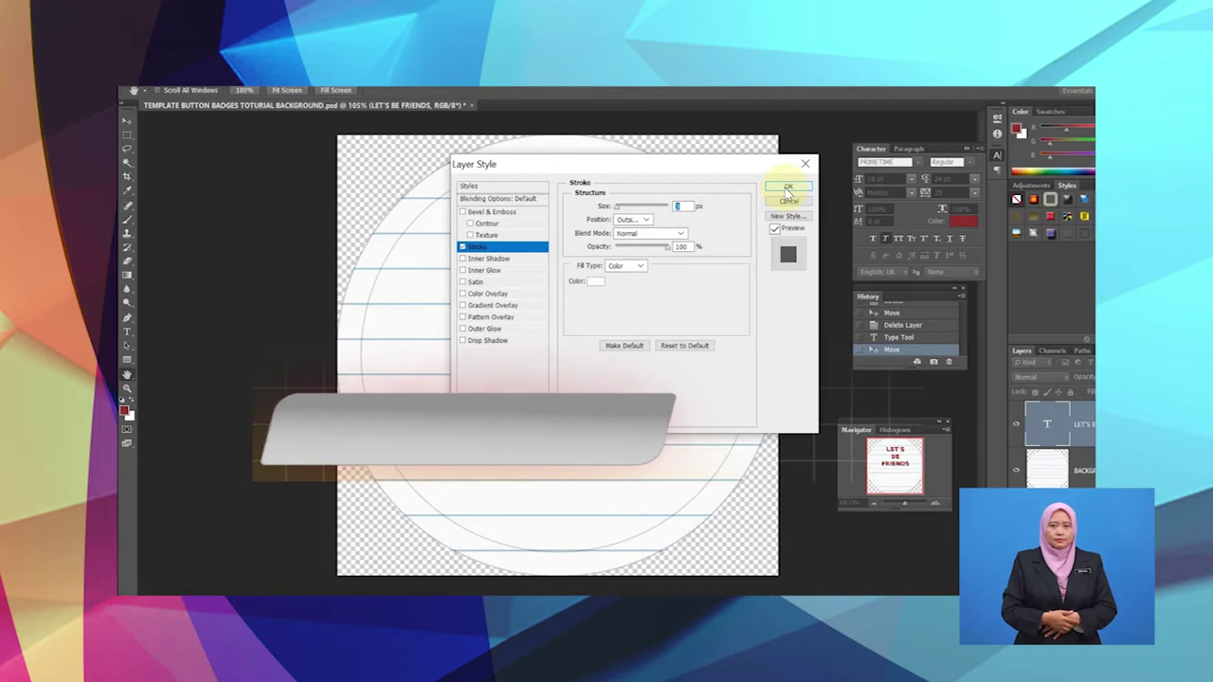
left_click(788, 188)
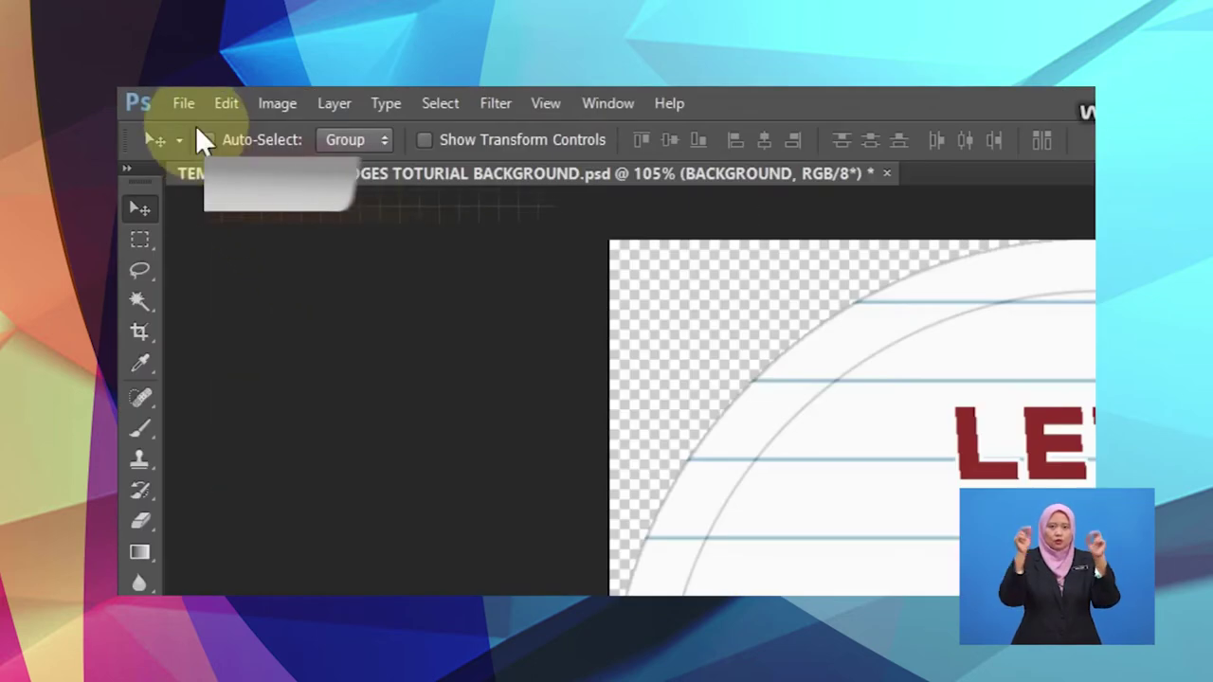
Place the image GAMBAR 1 from the Desktop into the badge document.
left_click(184, 104)
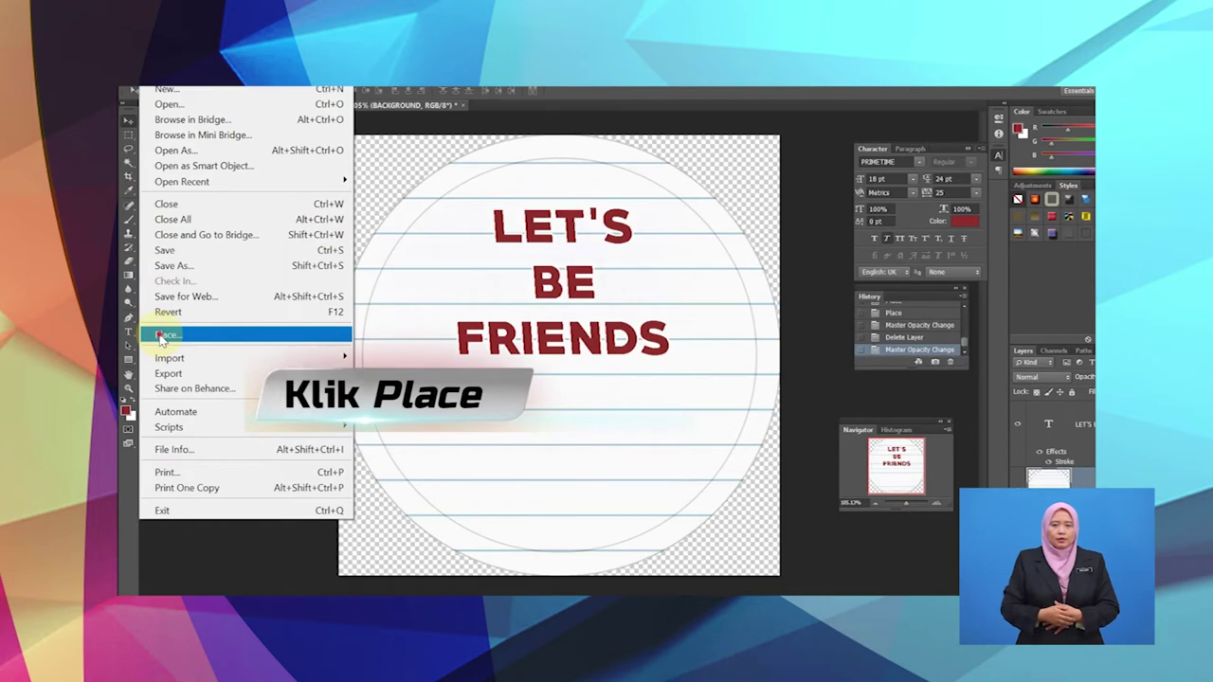
left_click(159, 335)
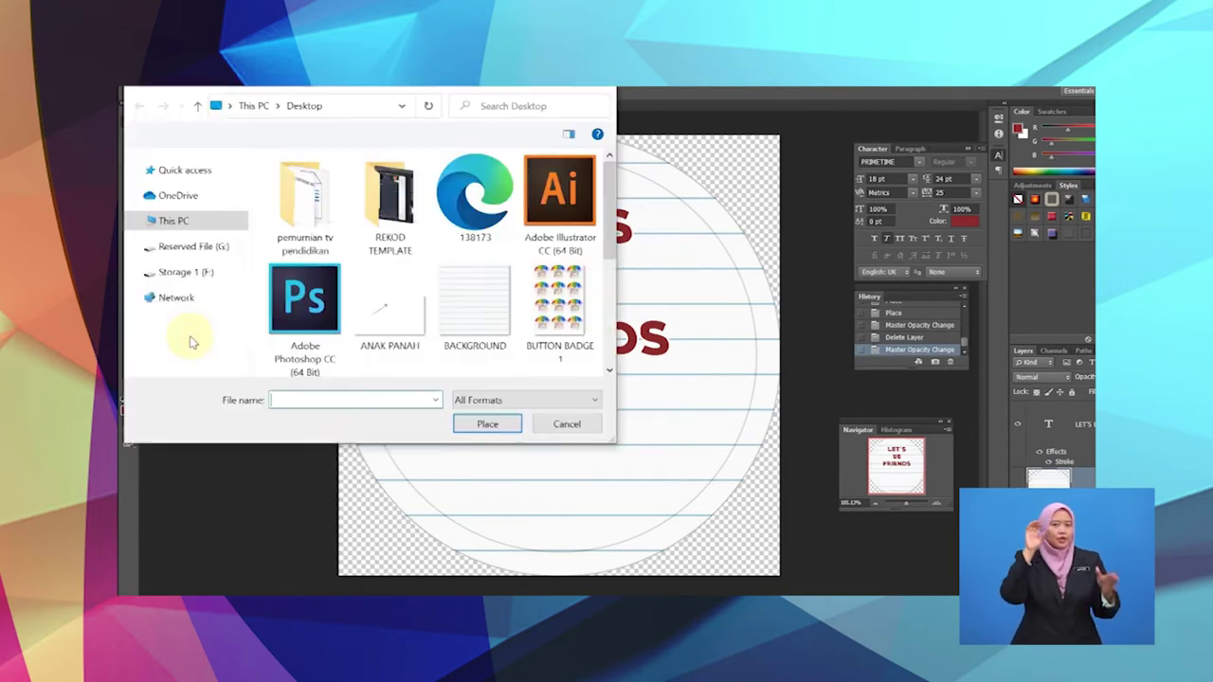
left_click_drag(607, 244, 606, 301)
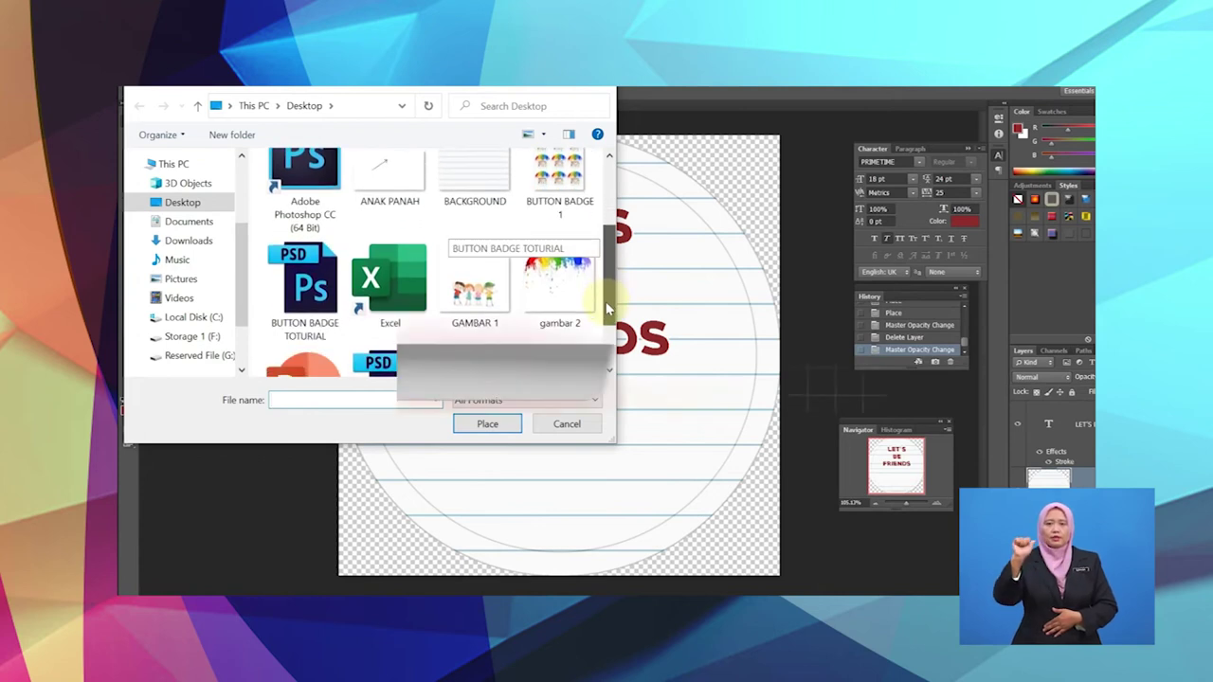
left_click(474, 285)
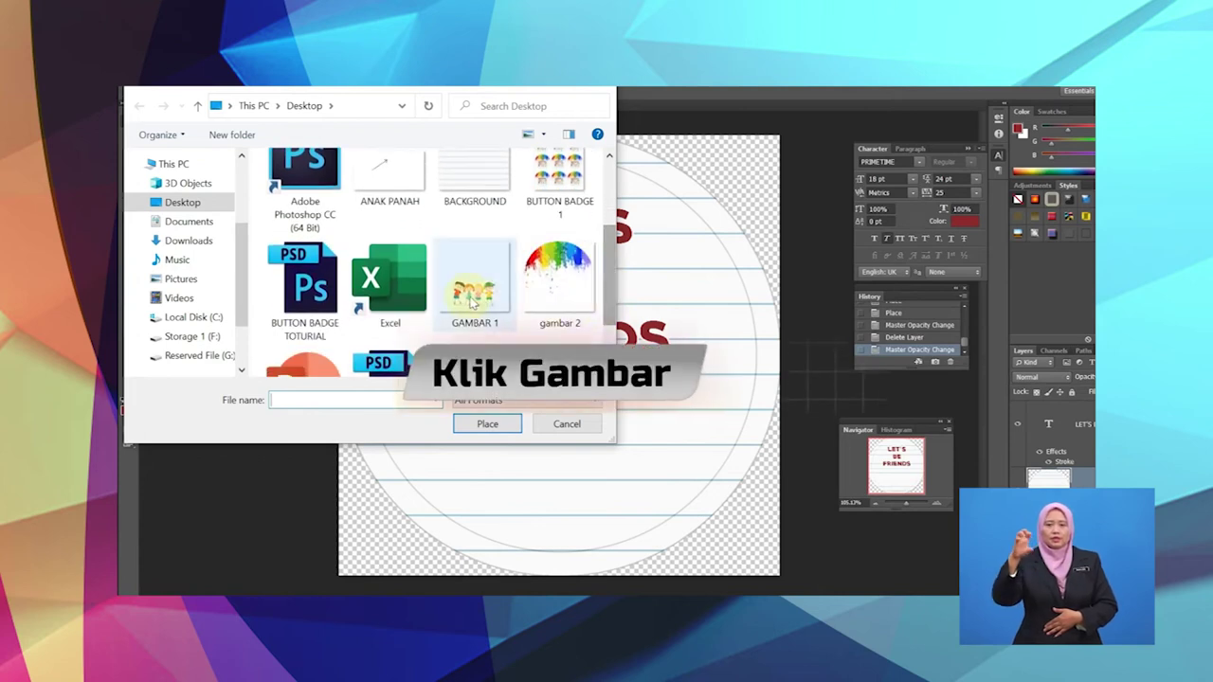
left_click(487, 424)
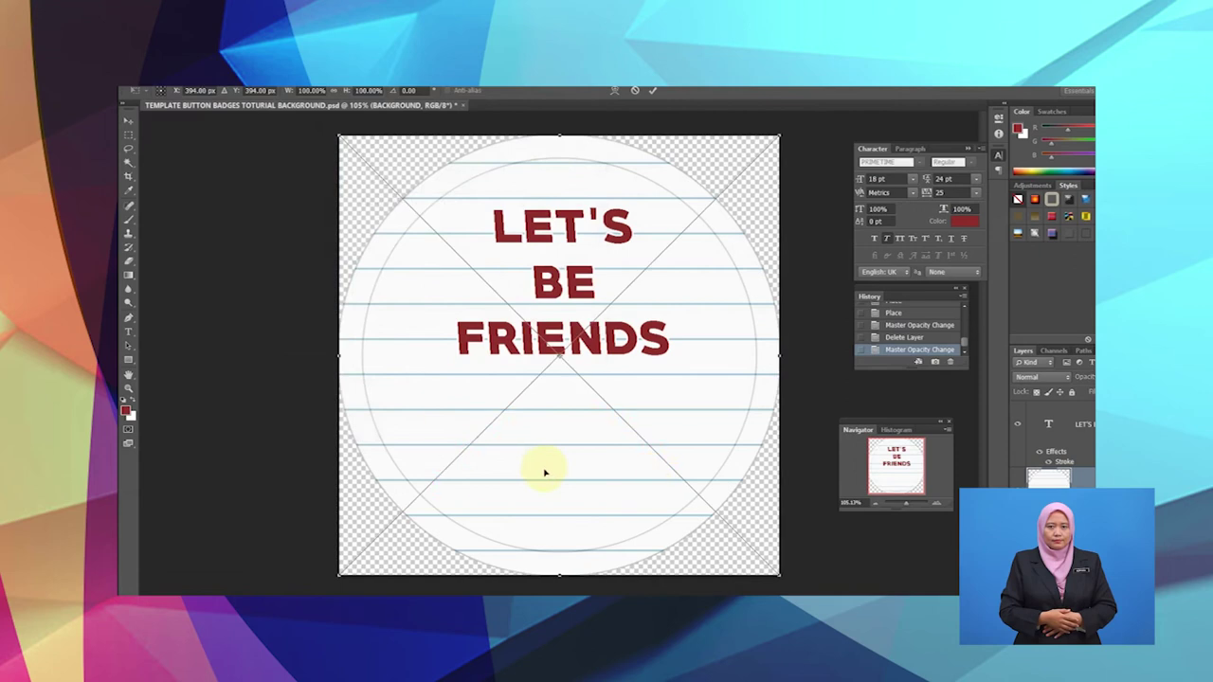
Scale down the placed picture of the children, centre it beneath the LET'S BE FRIENDS text and commit the placement.
left_click_drag(775, 572, 752, 526)
left_click_drag(579, 461, 599, 462)
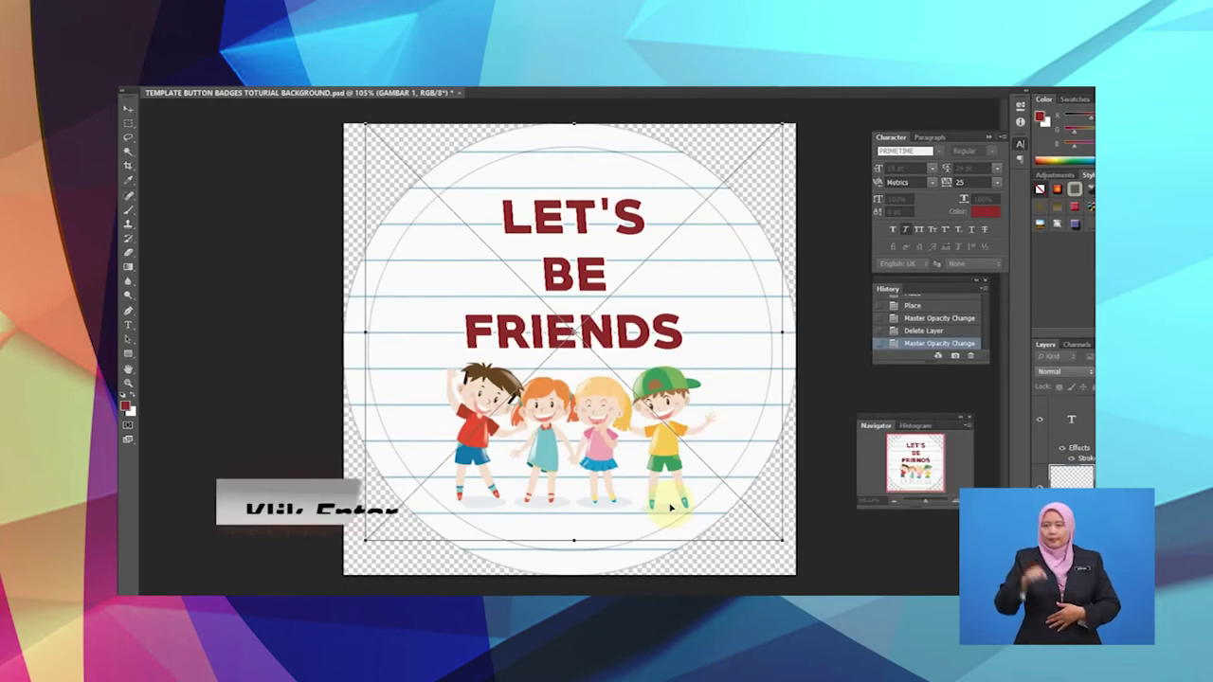
key("Return")
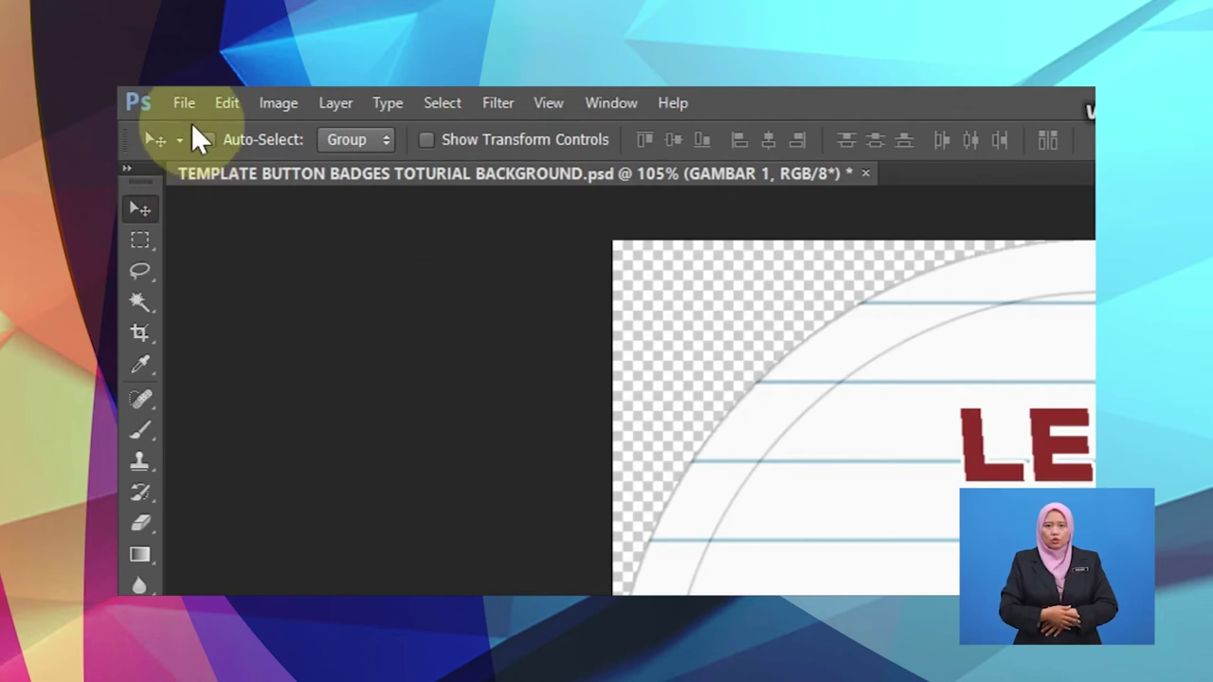
Place the rainbow paint image gambar 2 from the Desktop at its original size over the badge and commit it.
left_click(187, 107)
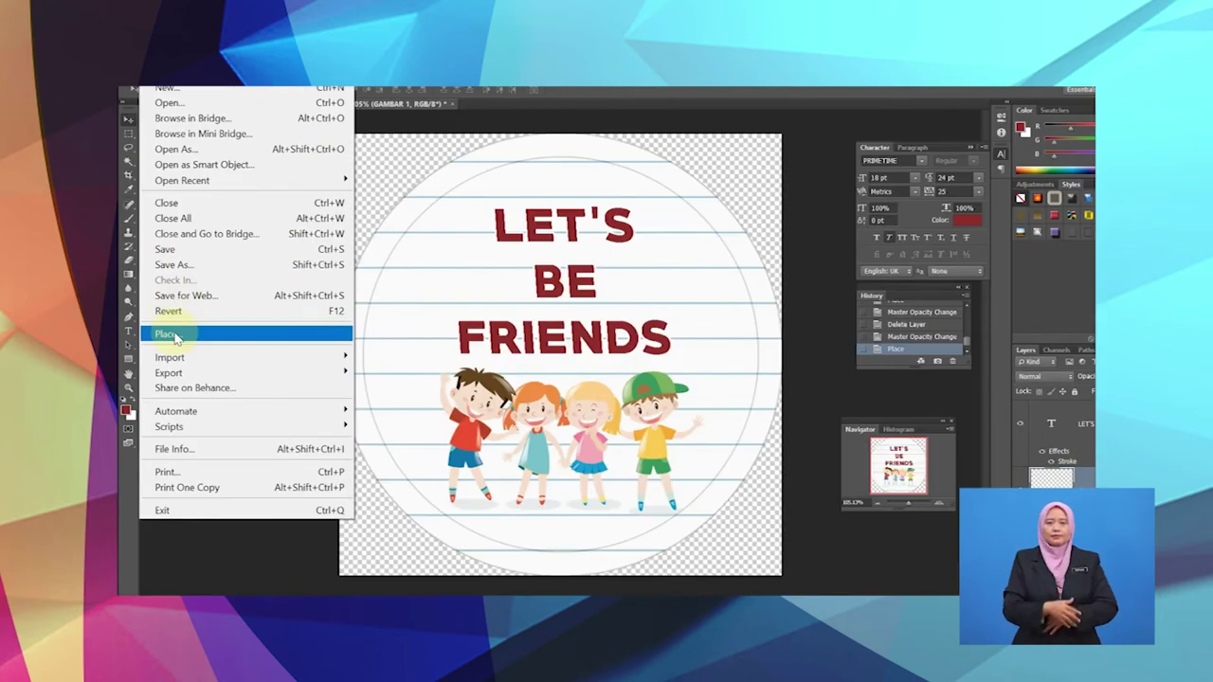
left_click(174, 334)
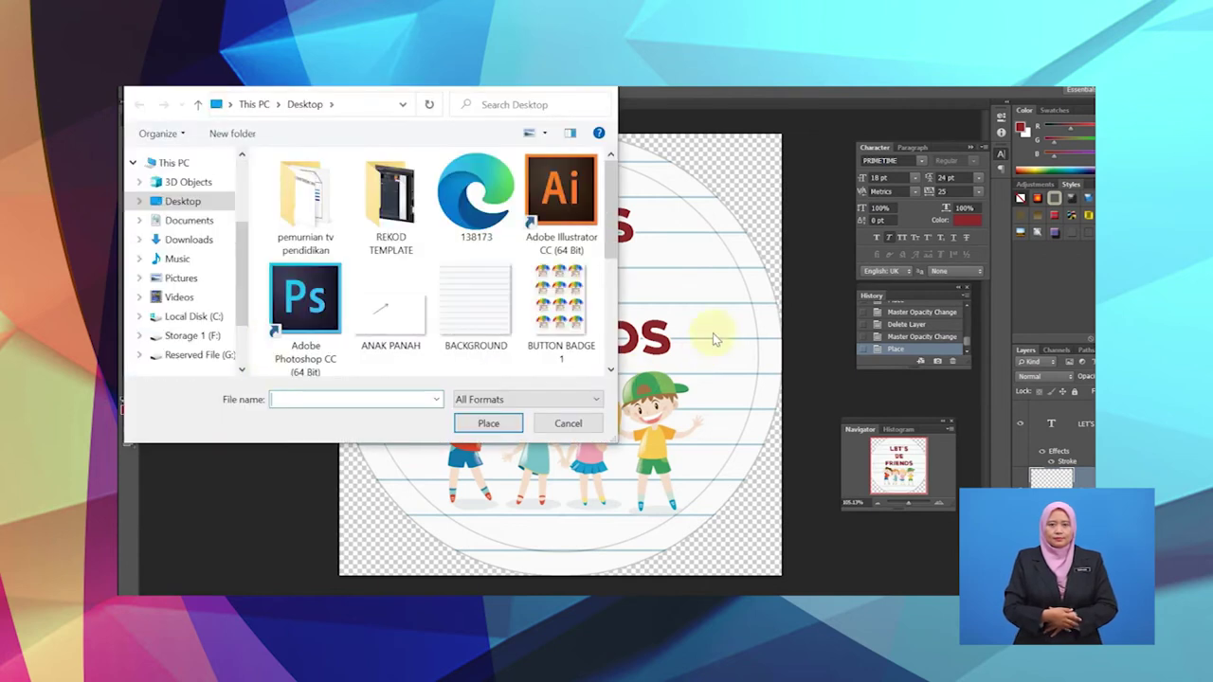
scroll(607, 274, "down", 3)
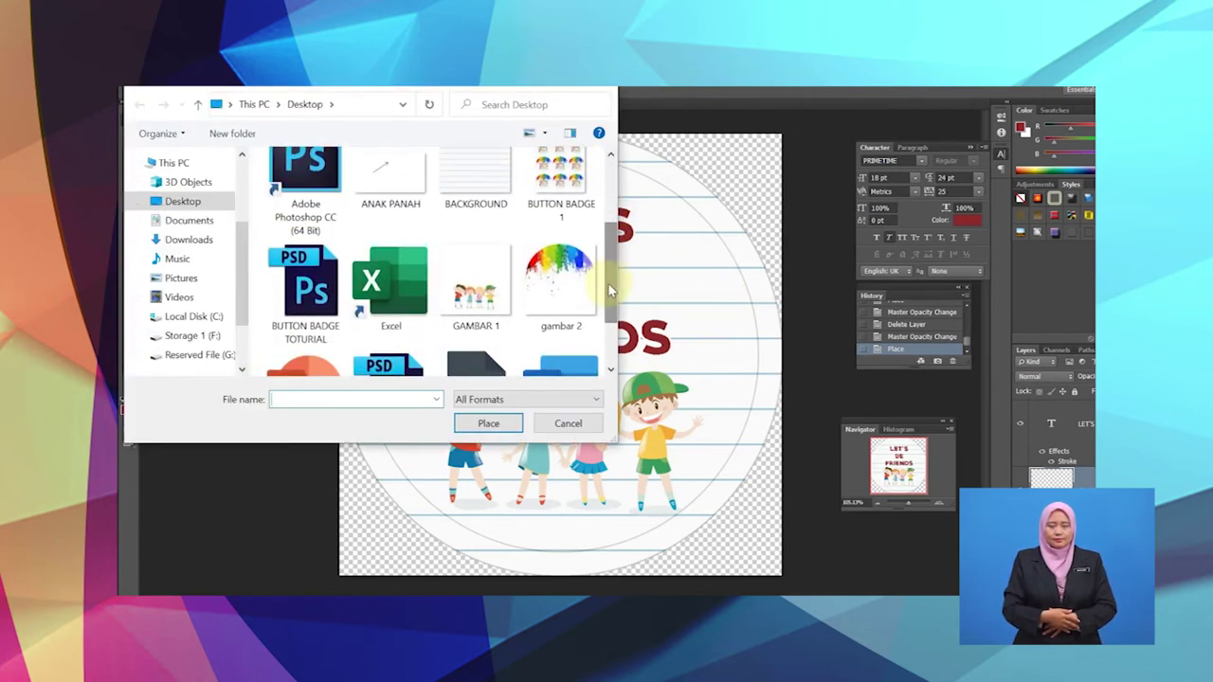
left_click(586, 290)
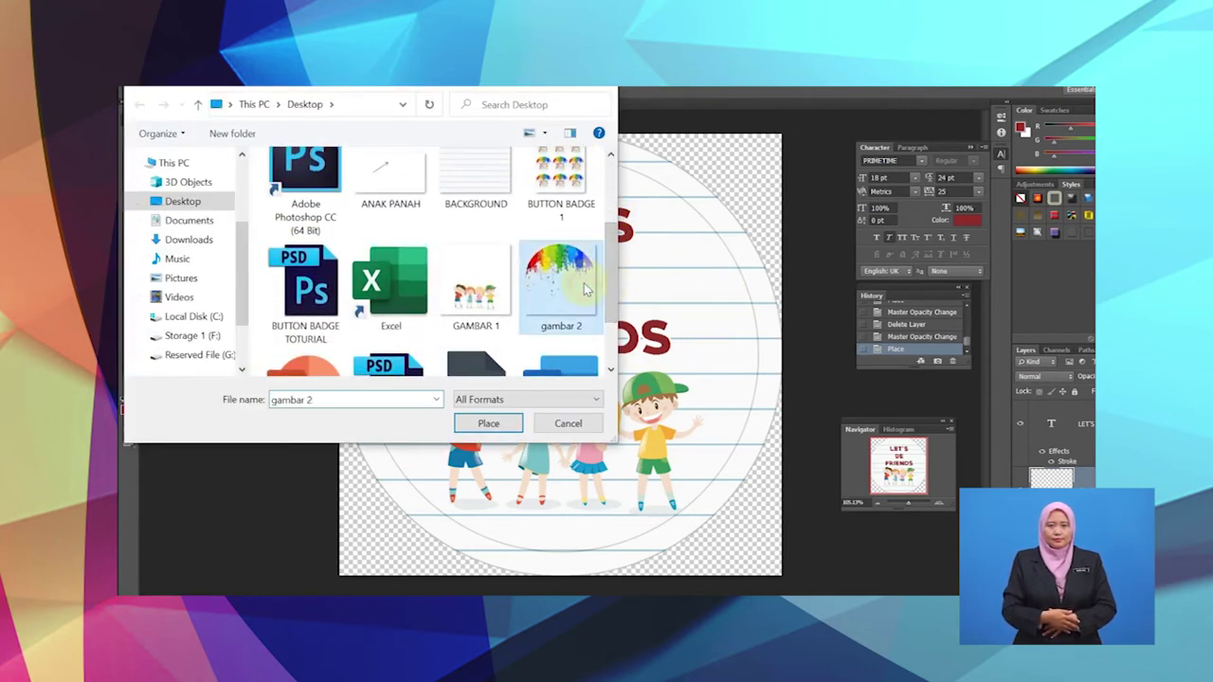
left_click(489, 424)
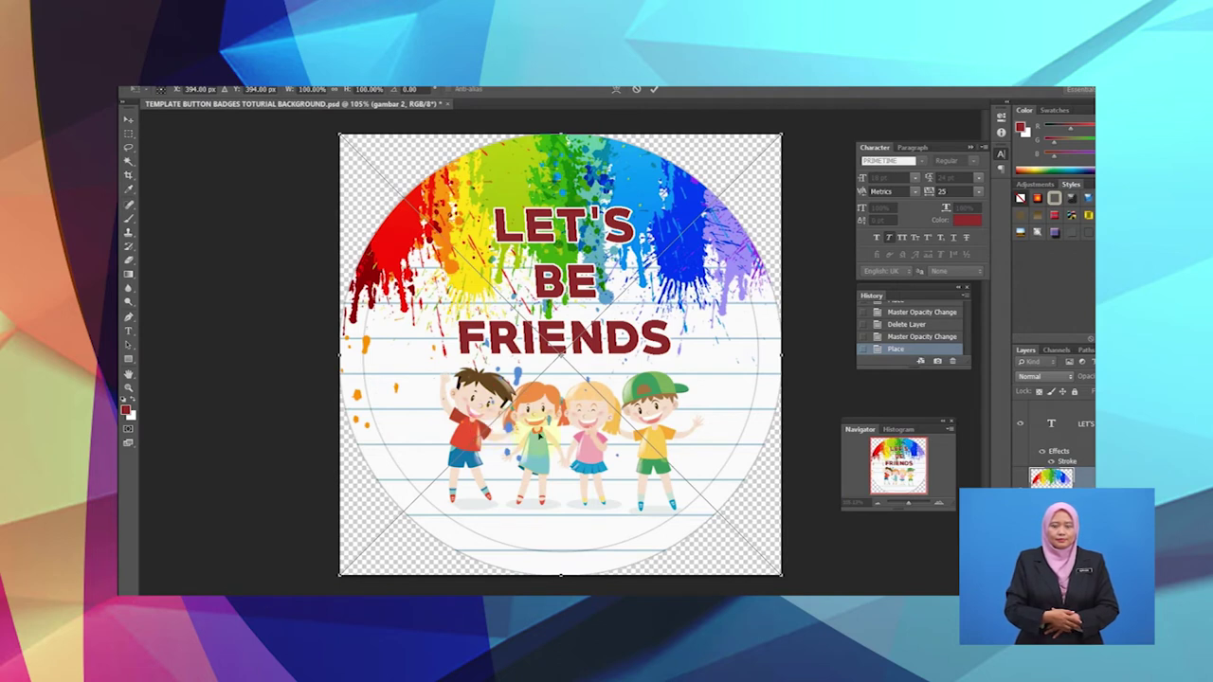
key("Return")
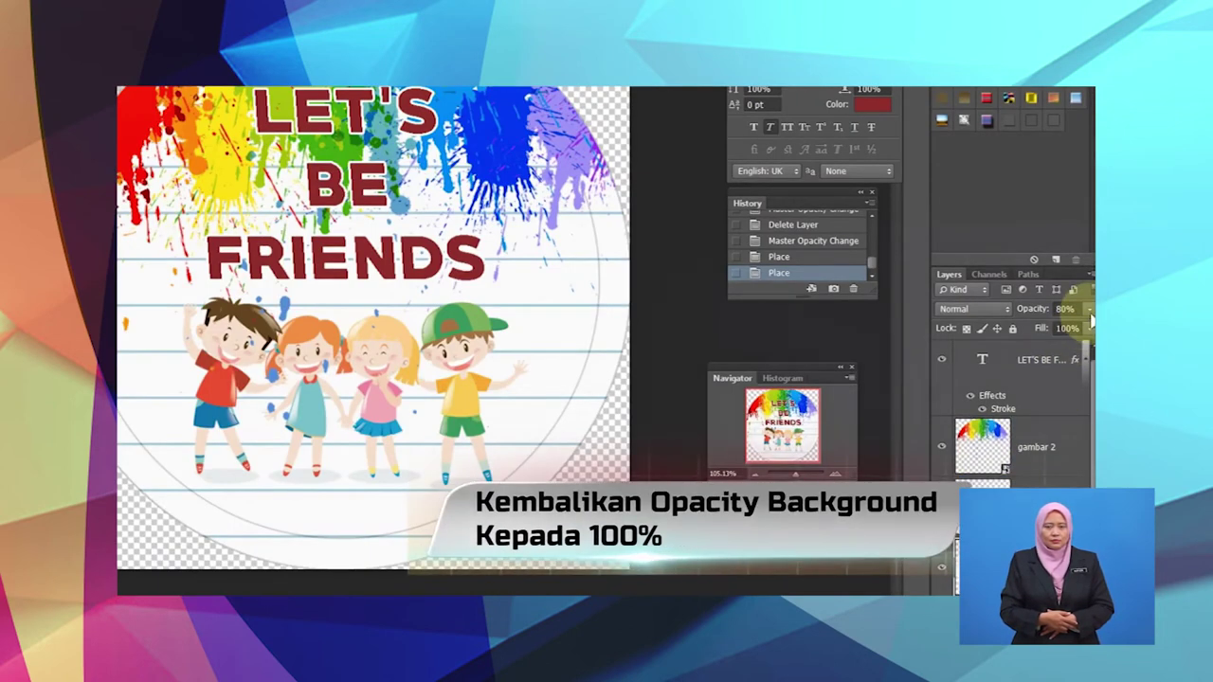
Restore the lined-paper BACKGROUND layer's opacity to 100%.
left_click(1089, 309)
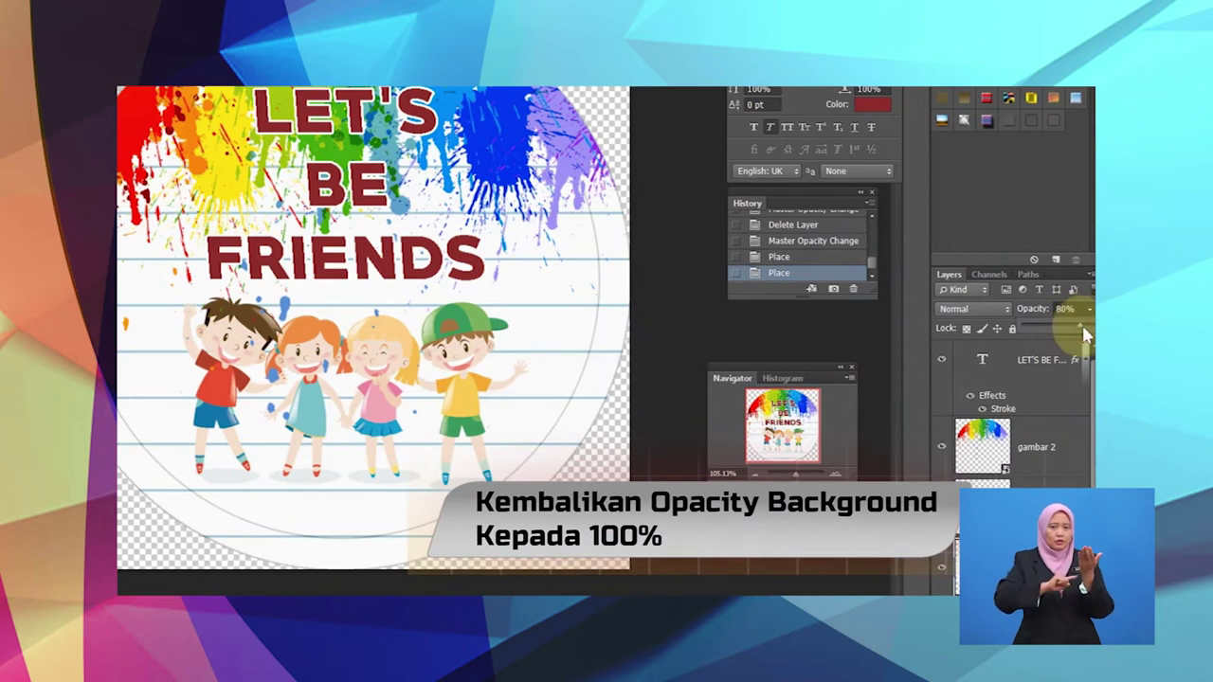
left_click_drag(1086, 334, 1092, 329)
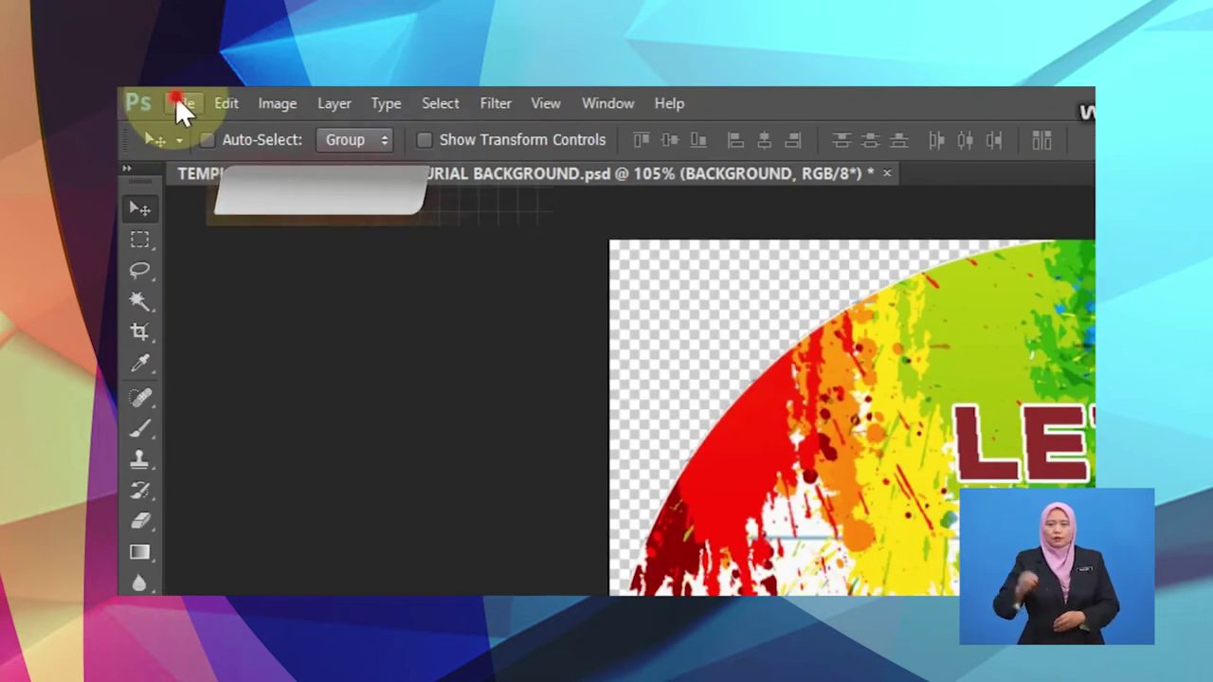
Start saving the design under a new name, with the Desktop as location and BUTTON BADGE as file name.
left_click(175, 98)
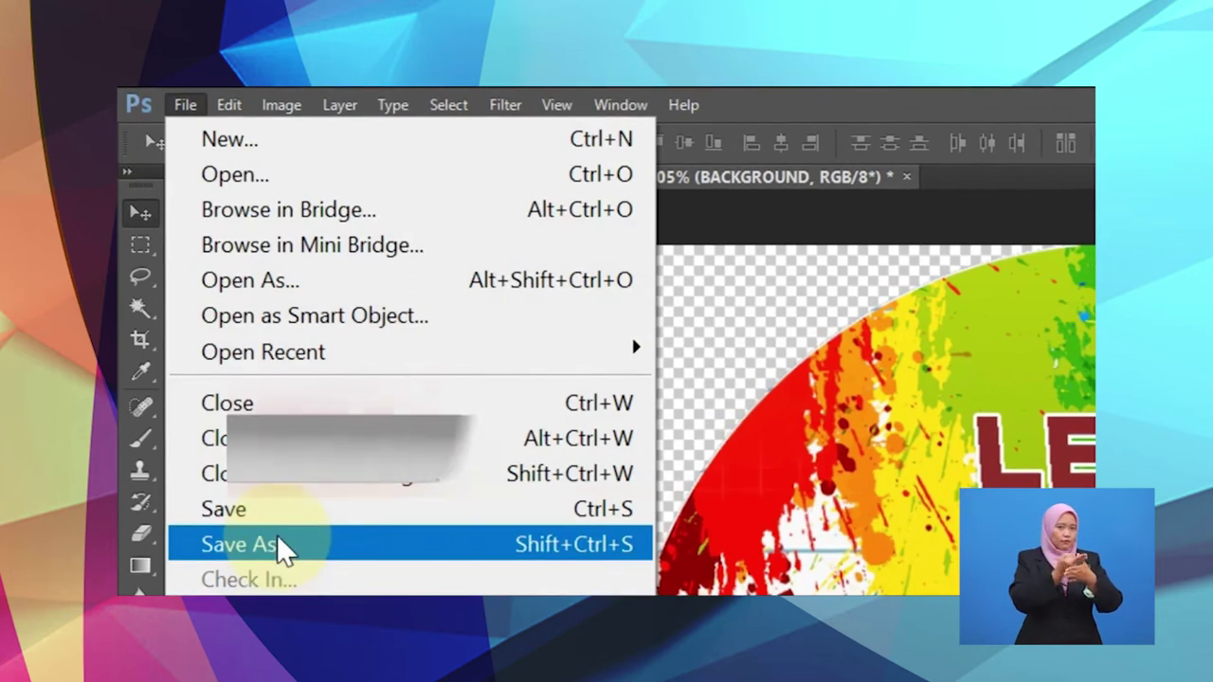
left_click(284, 547)
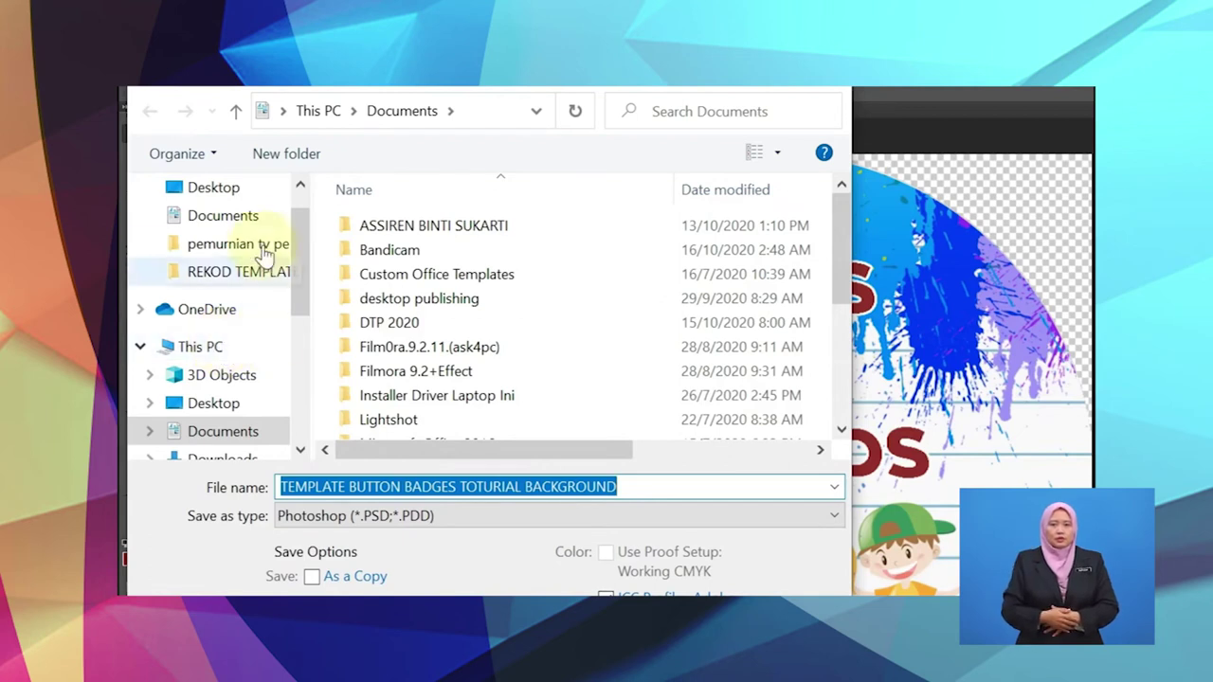
left_click(252, 189)
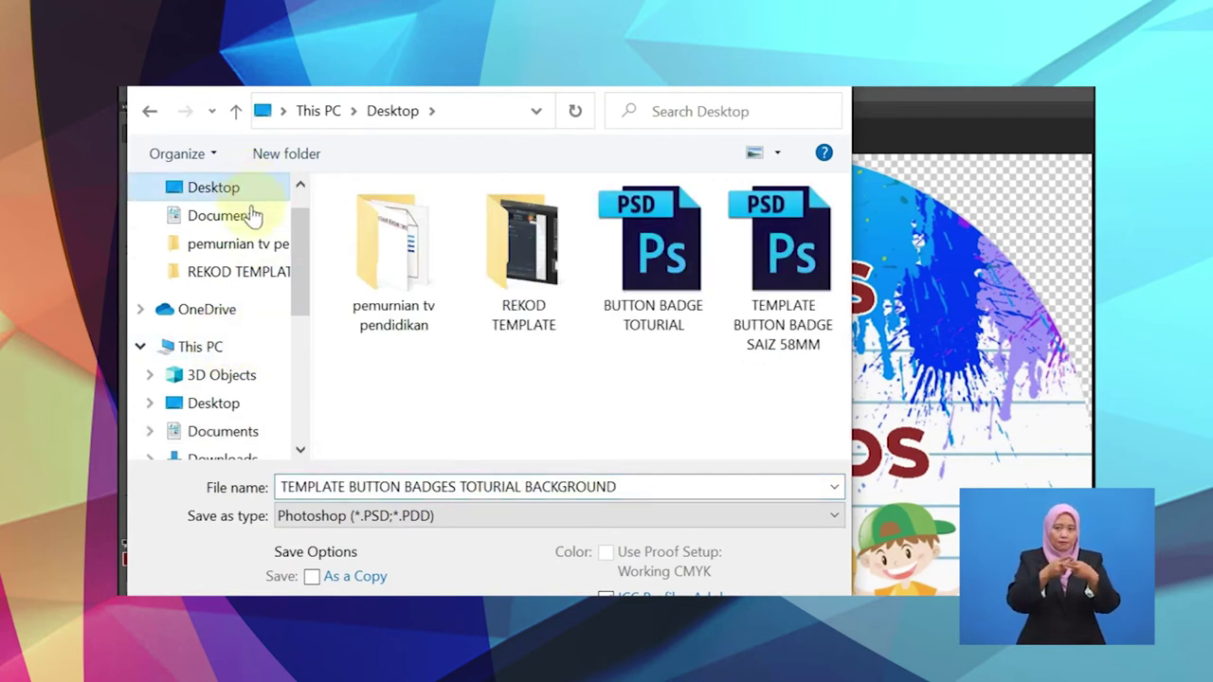
left_click(503, 484)
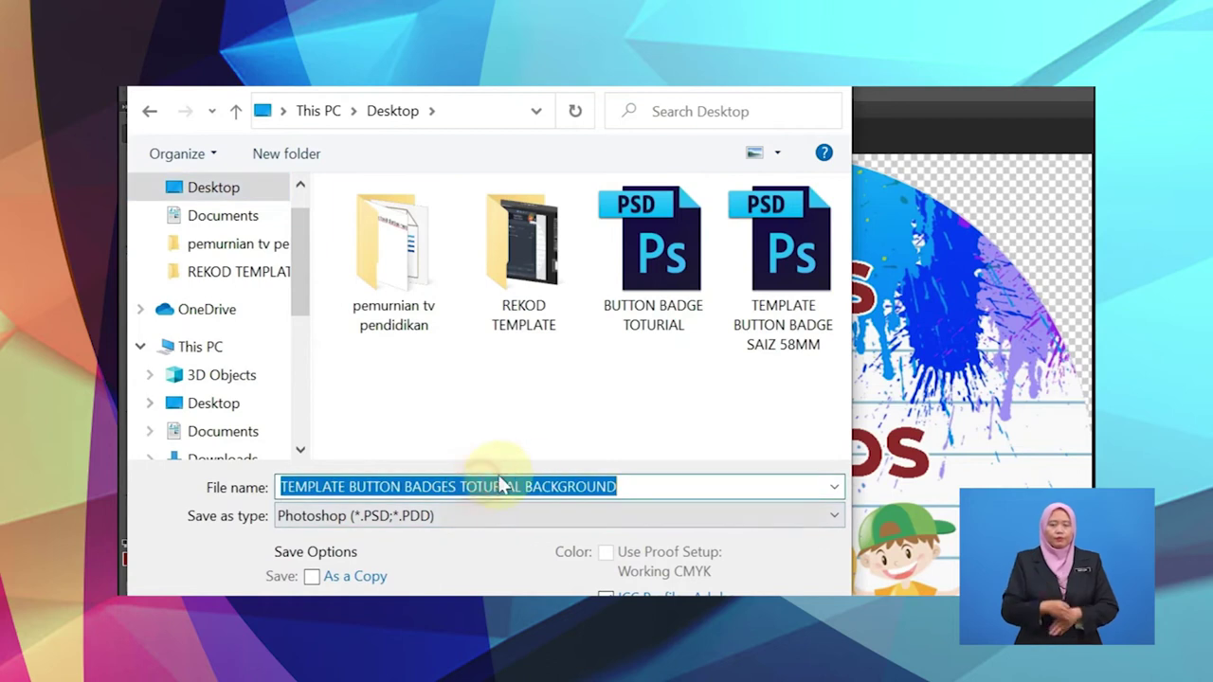
key("BackSpace")
type("BUTTON BADGE")
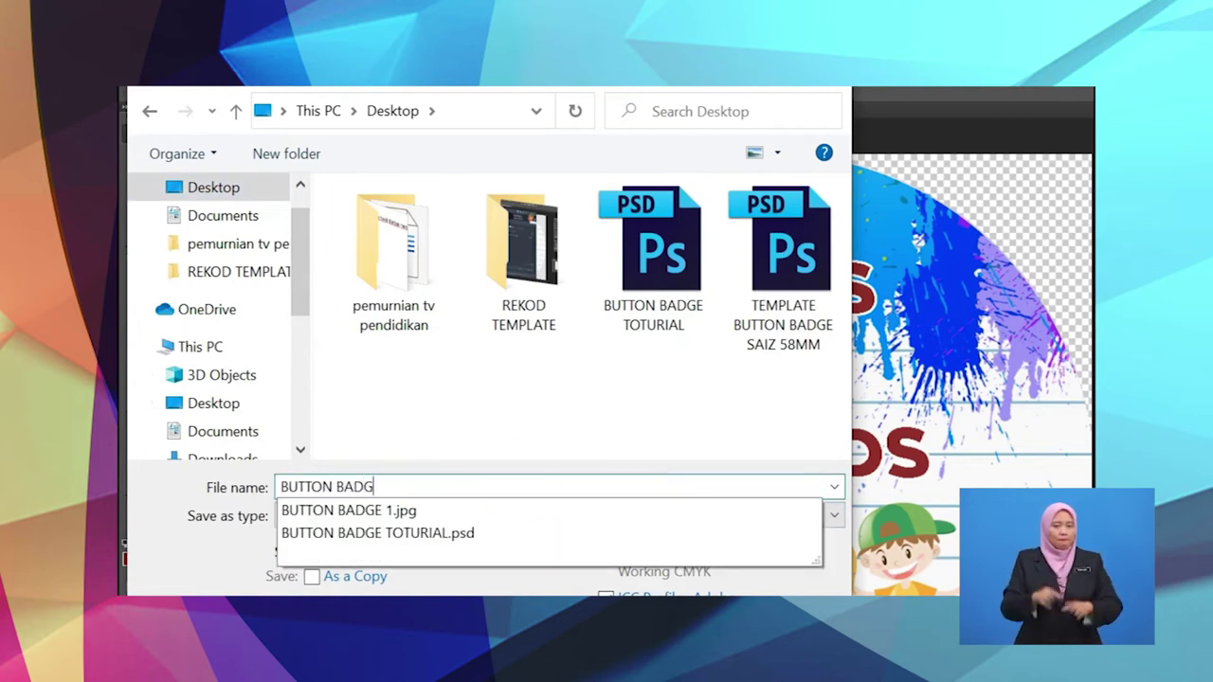
Choose JPEG as the file format and save the badge with High quality and Baseline ("Standard") options.
left_click(833, 516)
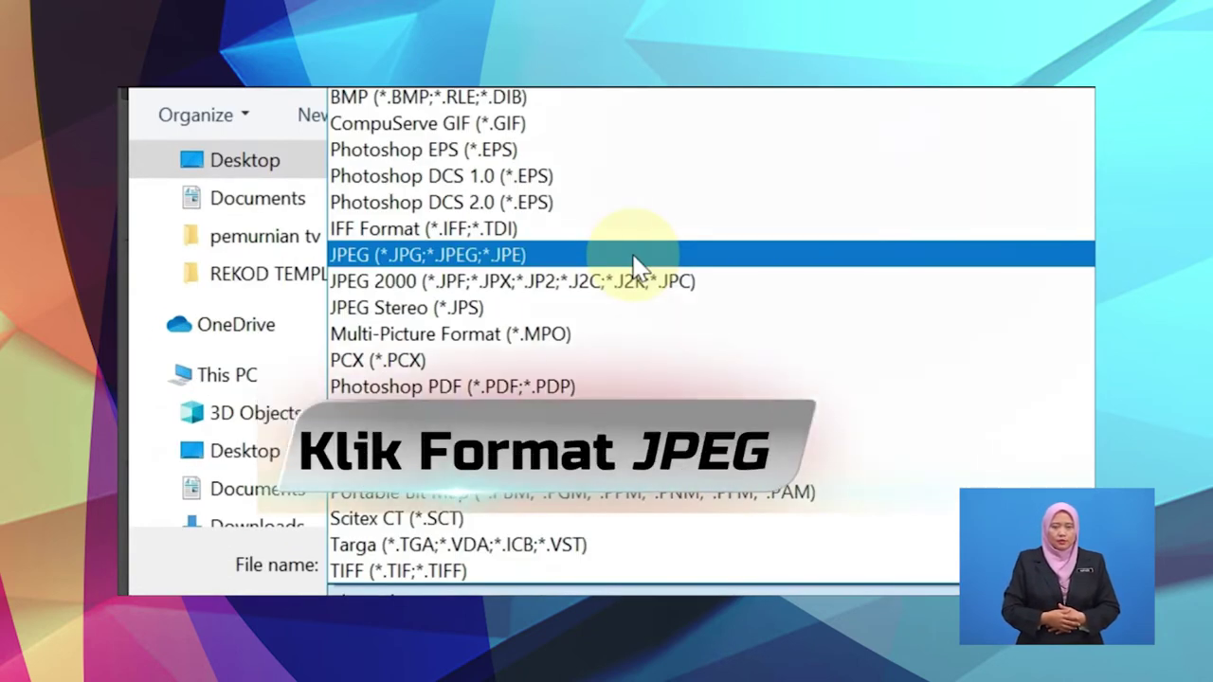
left_click(633, 256)
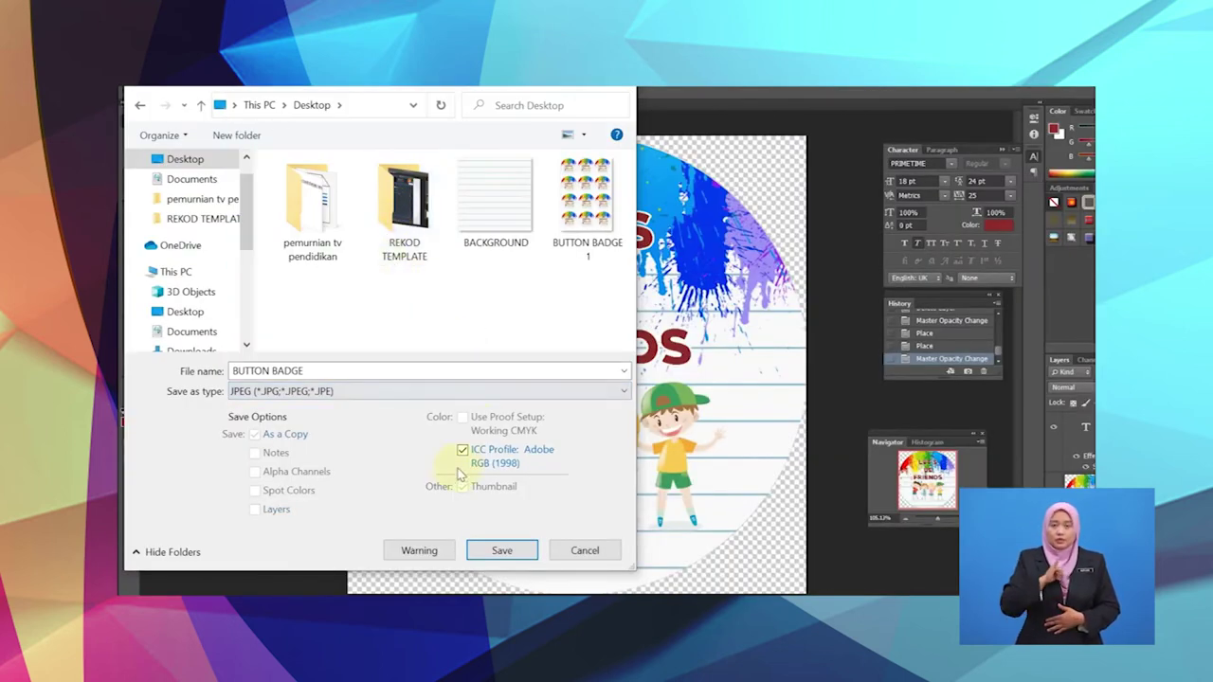
left_click(503, 556)
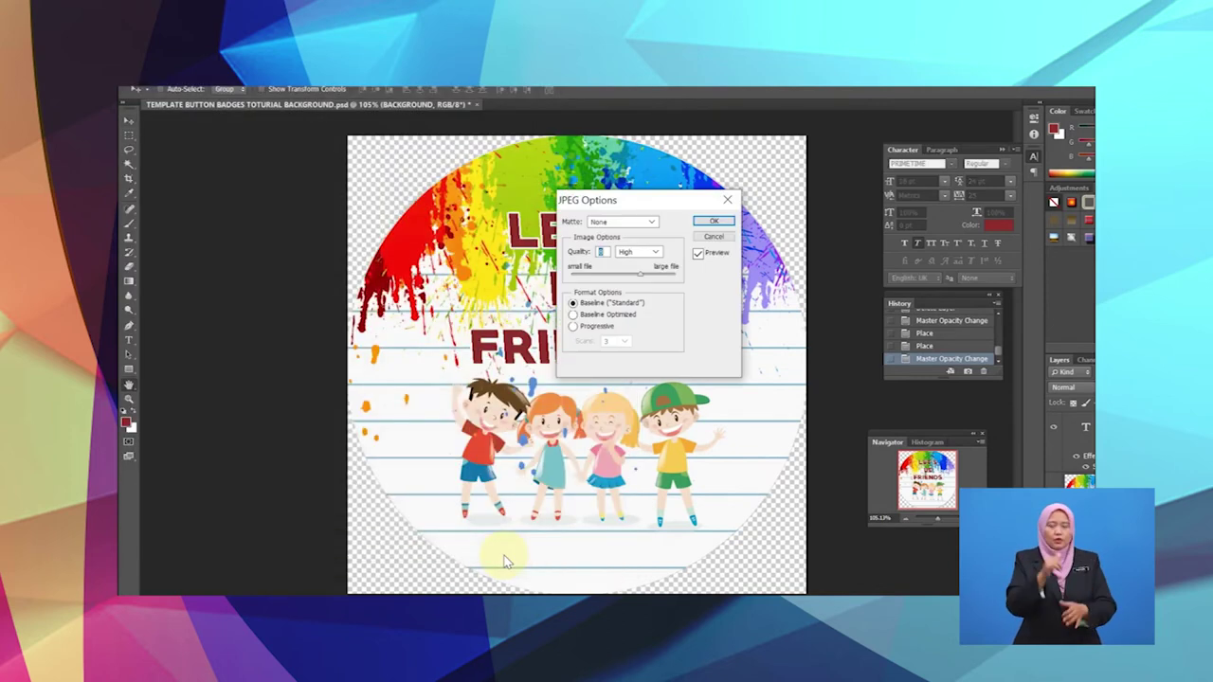
left_click(724, 223)
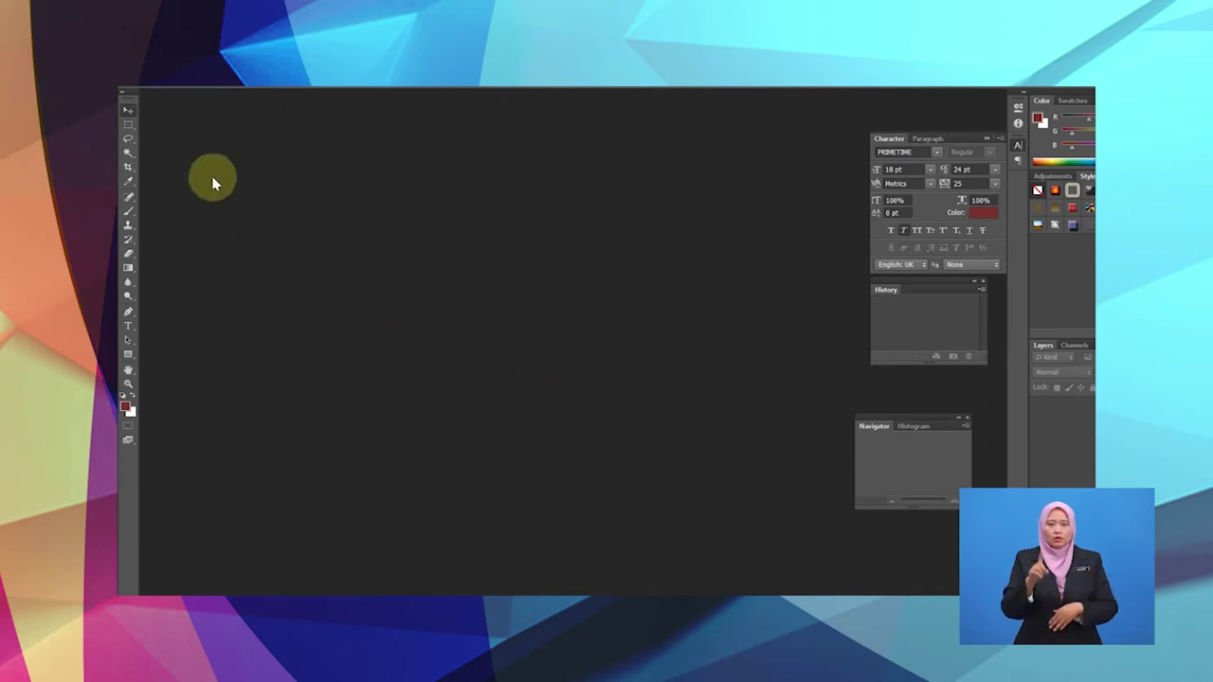
Start a new document and name it cetak.
left_click(186, 104)
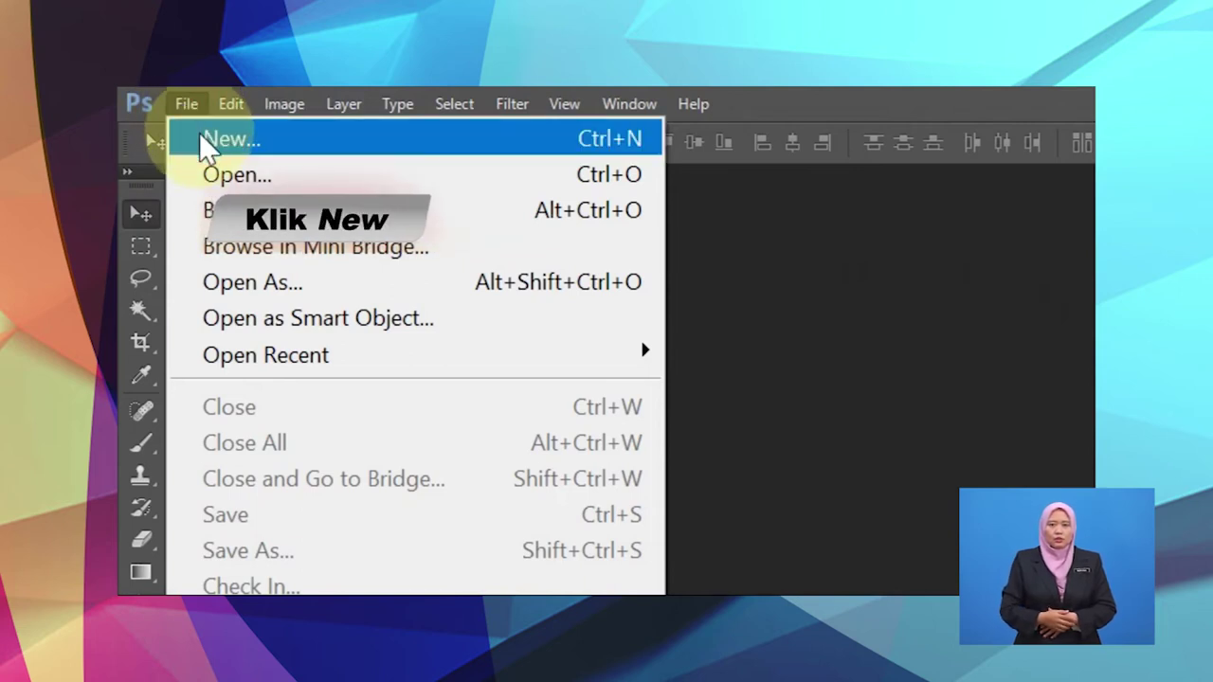
left_click(201, 139)
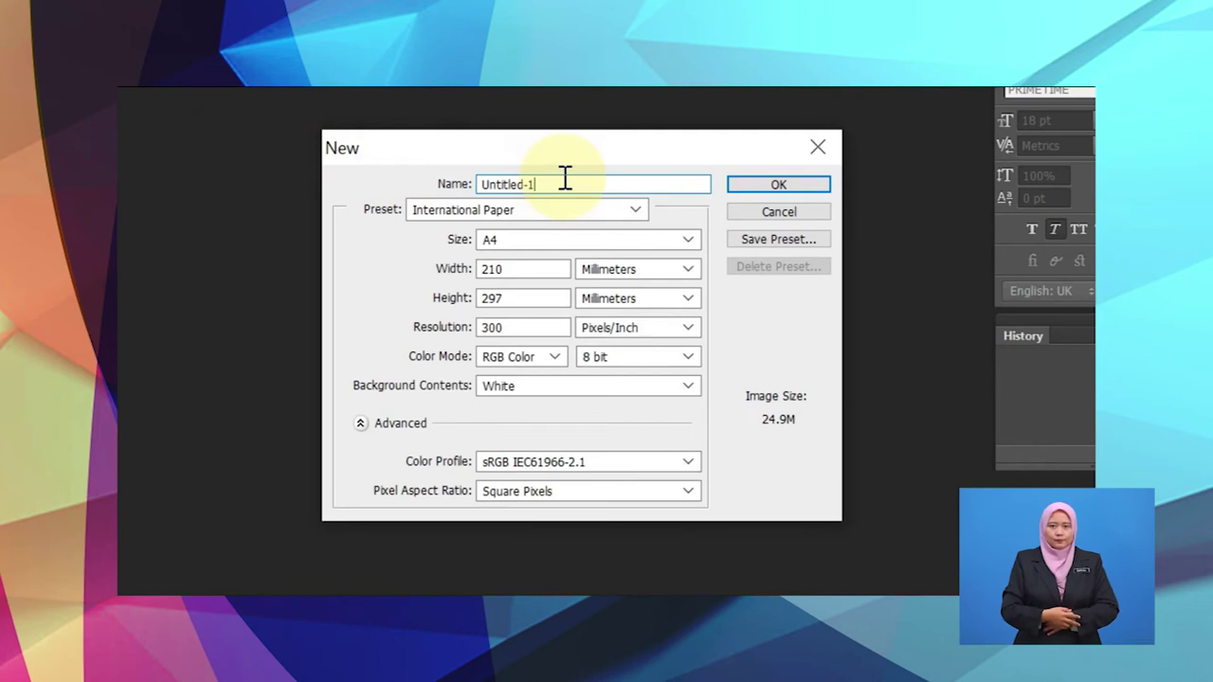
key("BackSpace")
key("BackSpace")
key("BackSpace")
key("BackSpace")
key("BackSpace")
key("BackSpace")
key("BackSpace")
key("BackSpace")
key("BackSpace")
key("BackSpace")
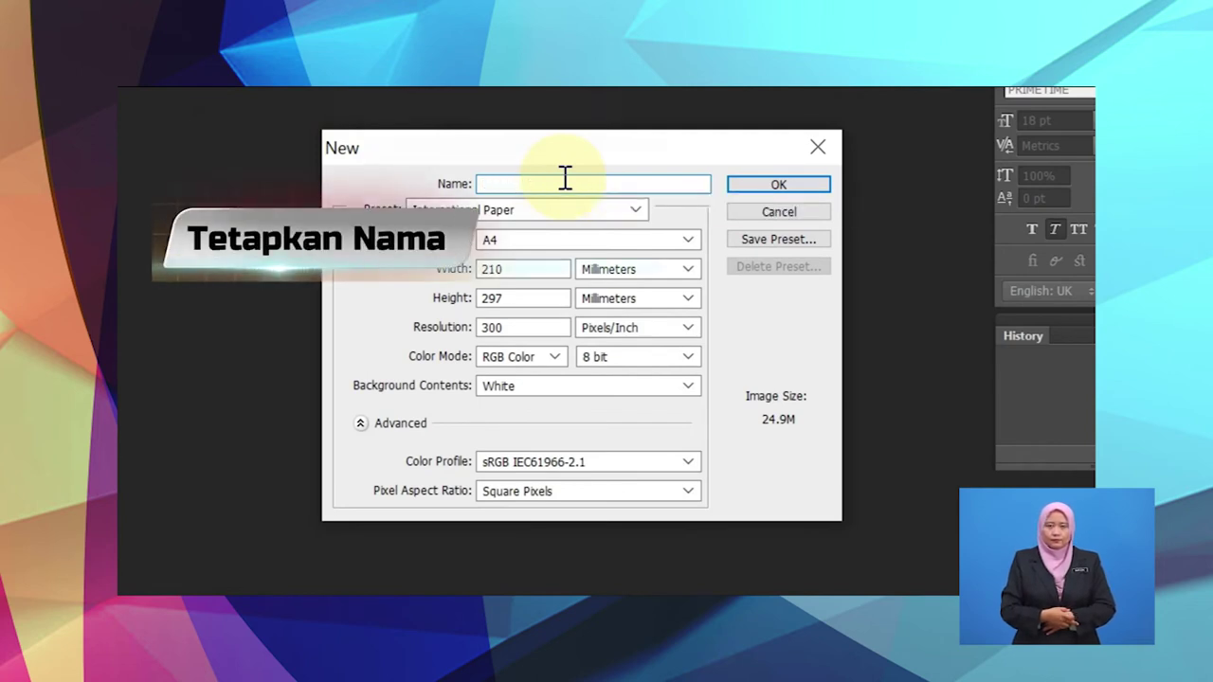
type("cetak")
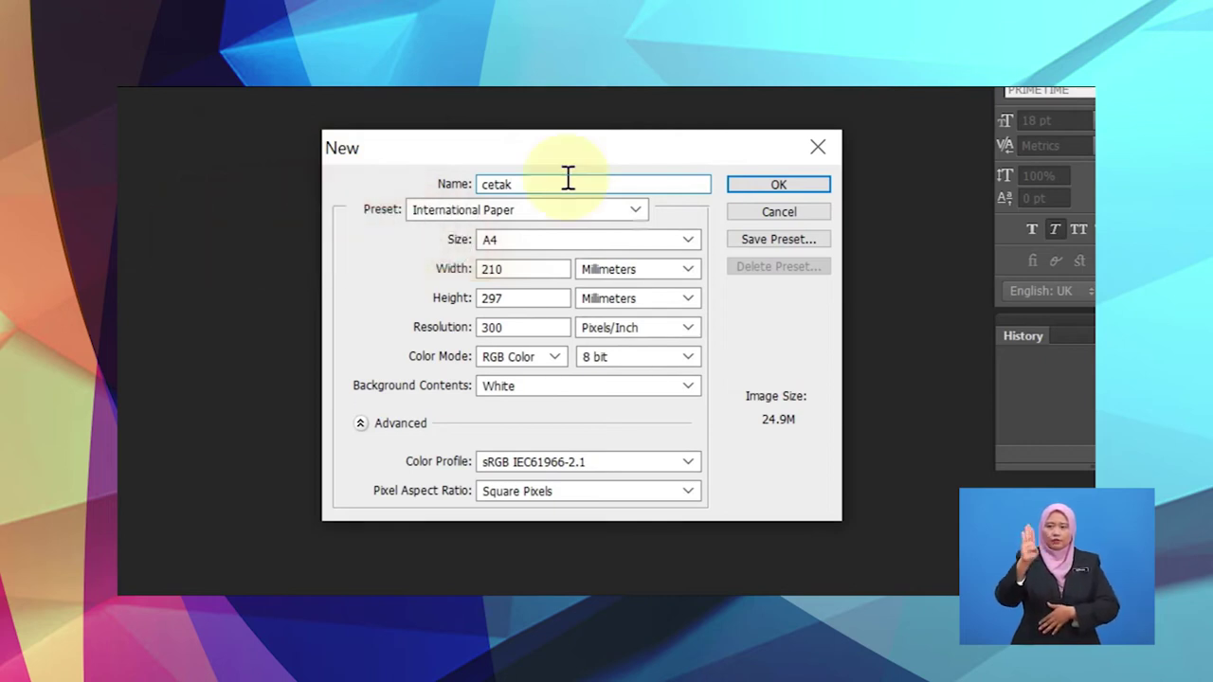
Choose the A4 size for the new document and create it.
left_click(666, 239)
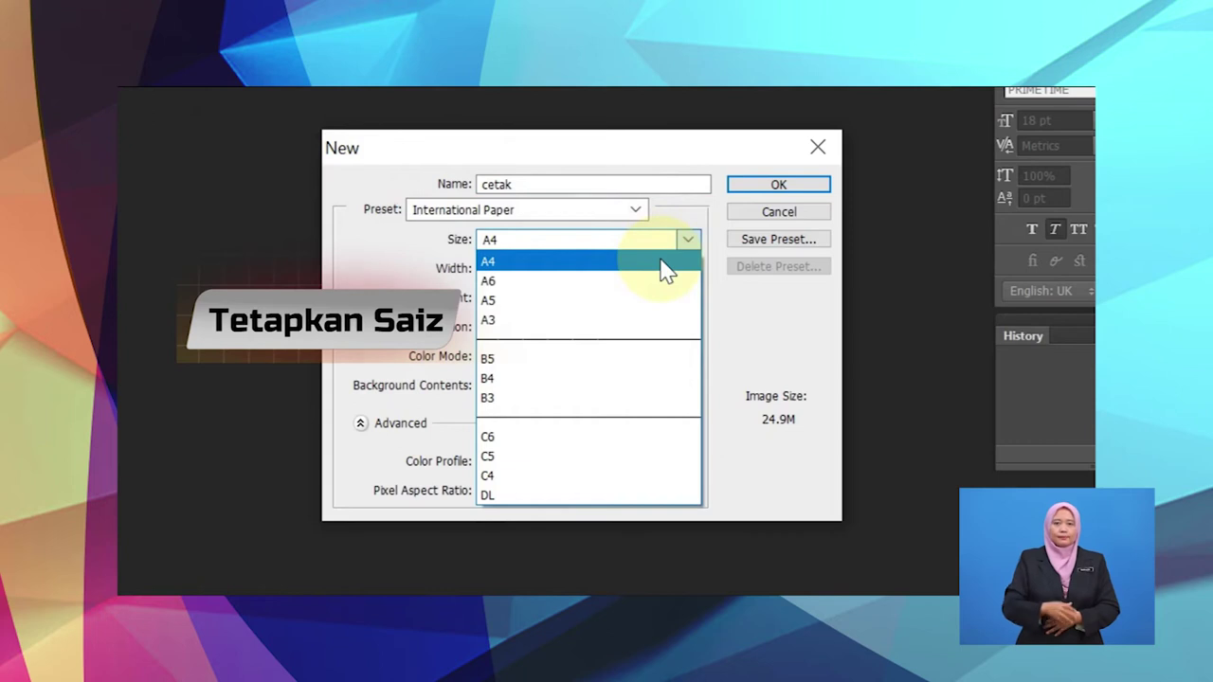
left_click(666, 270)
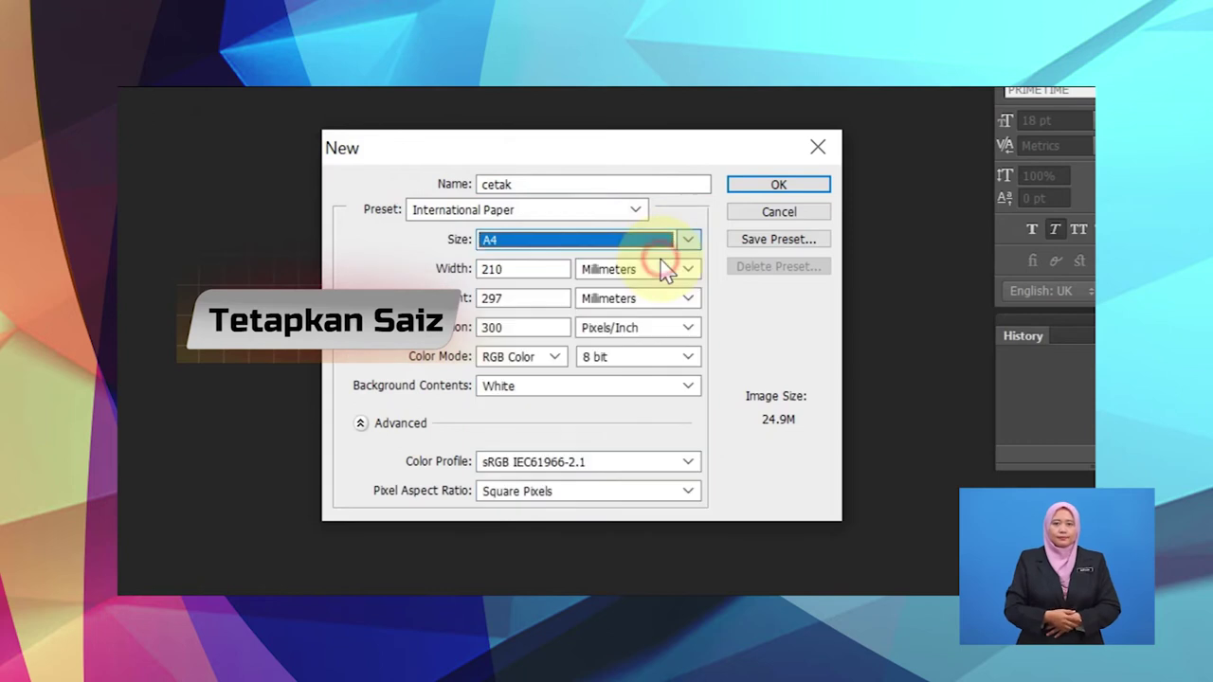
left_click(777, 186)
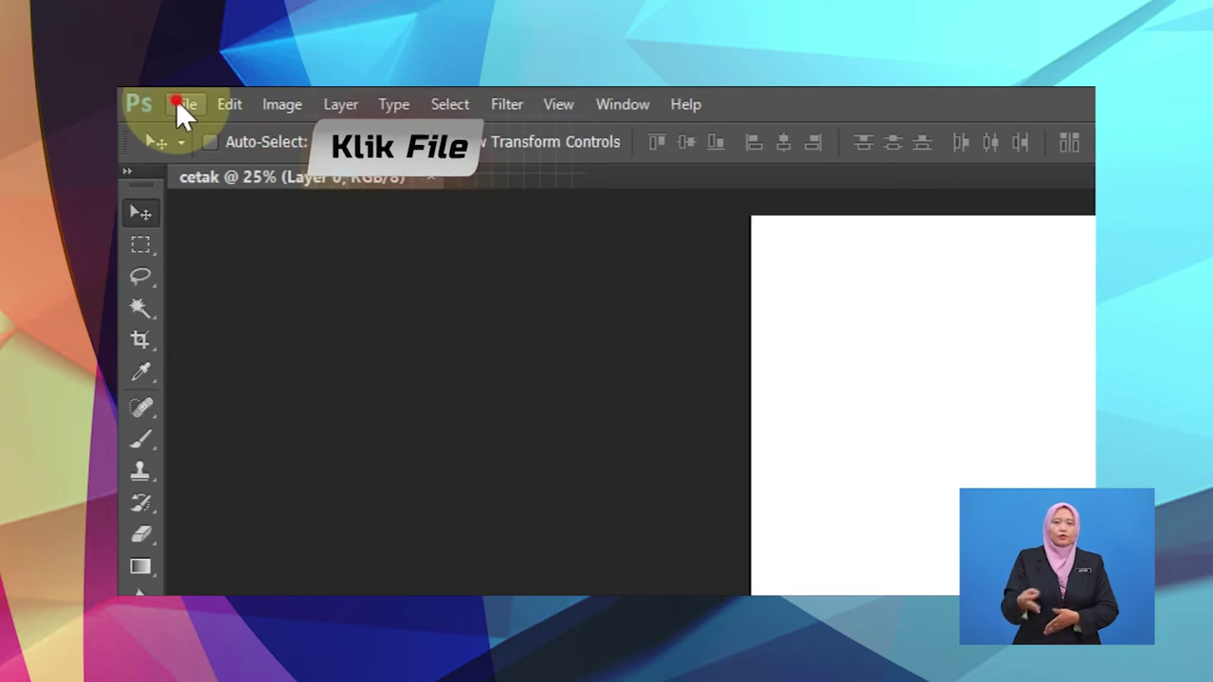
Place the BUTTON BADGE image from the Desktop onto the blank A4 page.
left_click(177, 101)
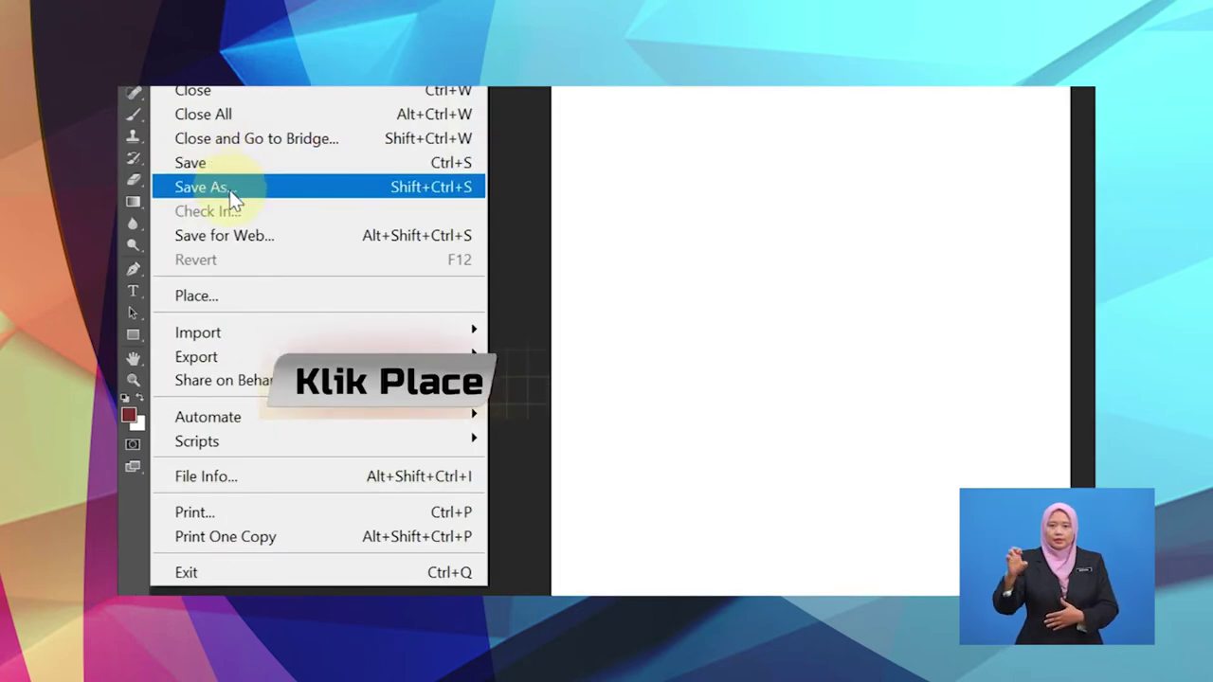
left_click(194, 295)
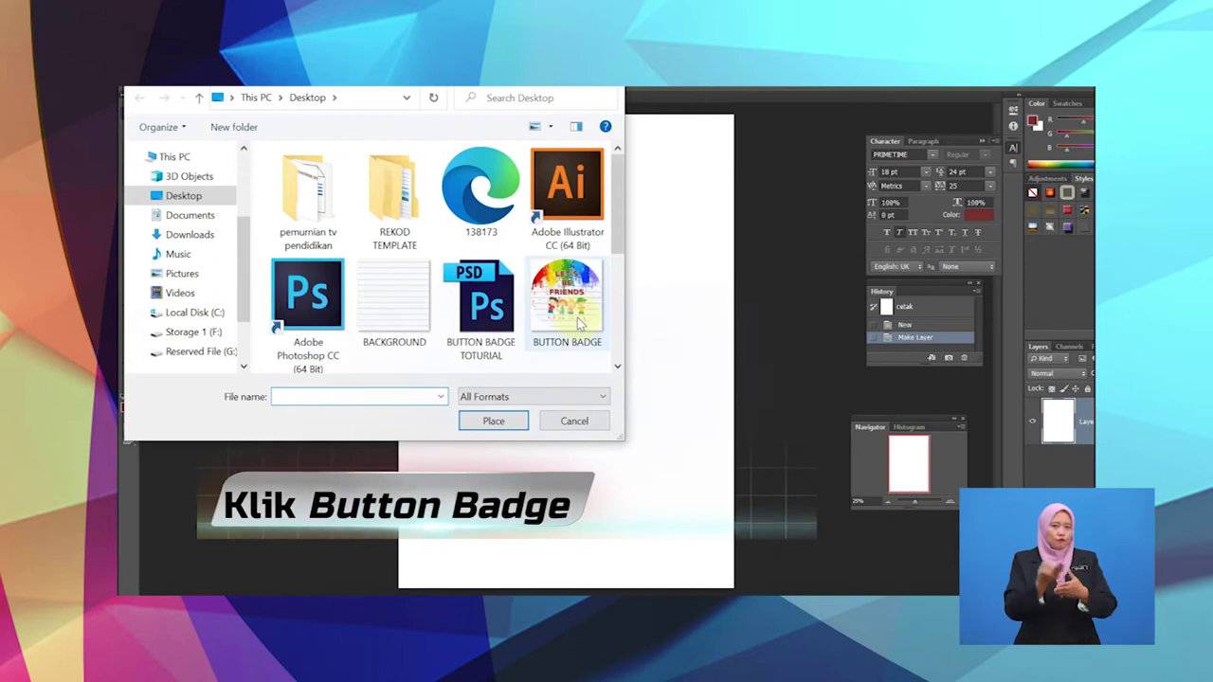
left_click(580, 323)
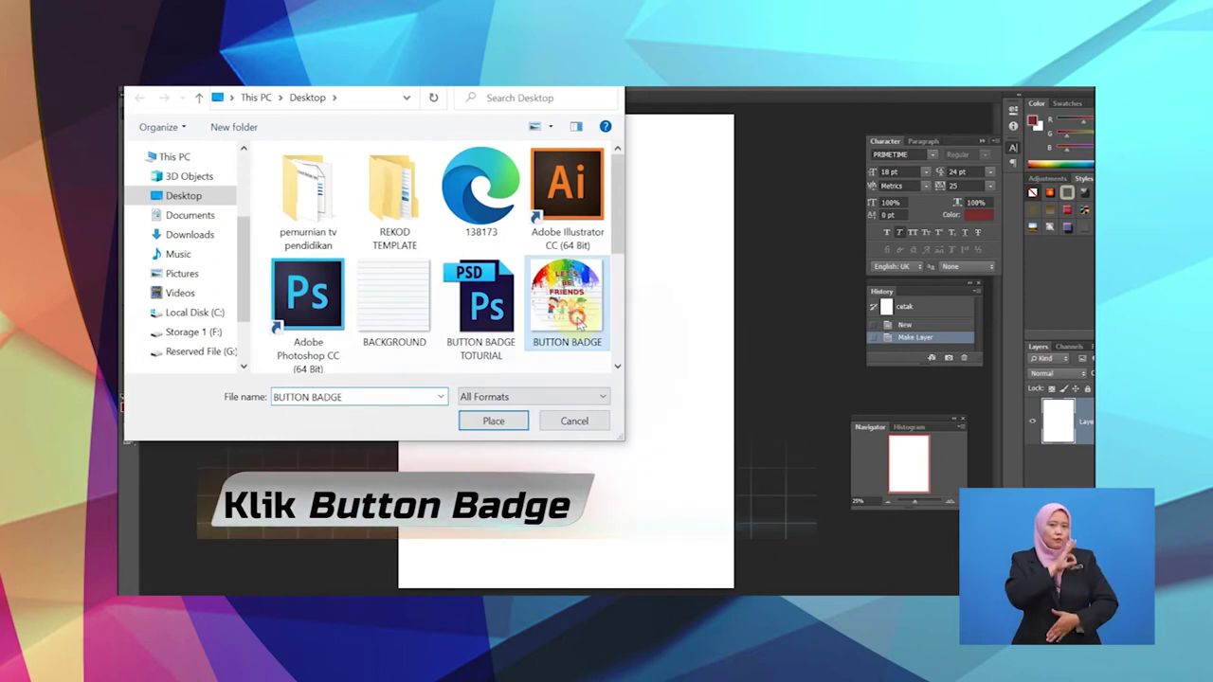
left_click(493, 422)
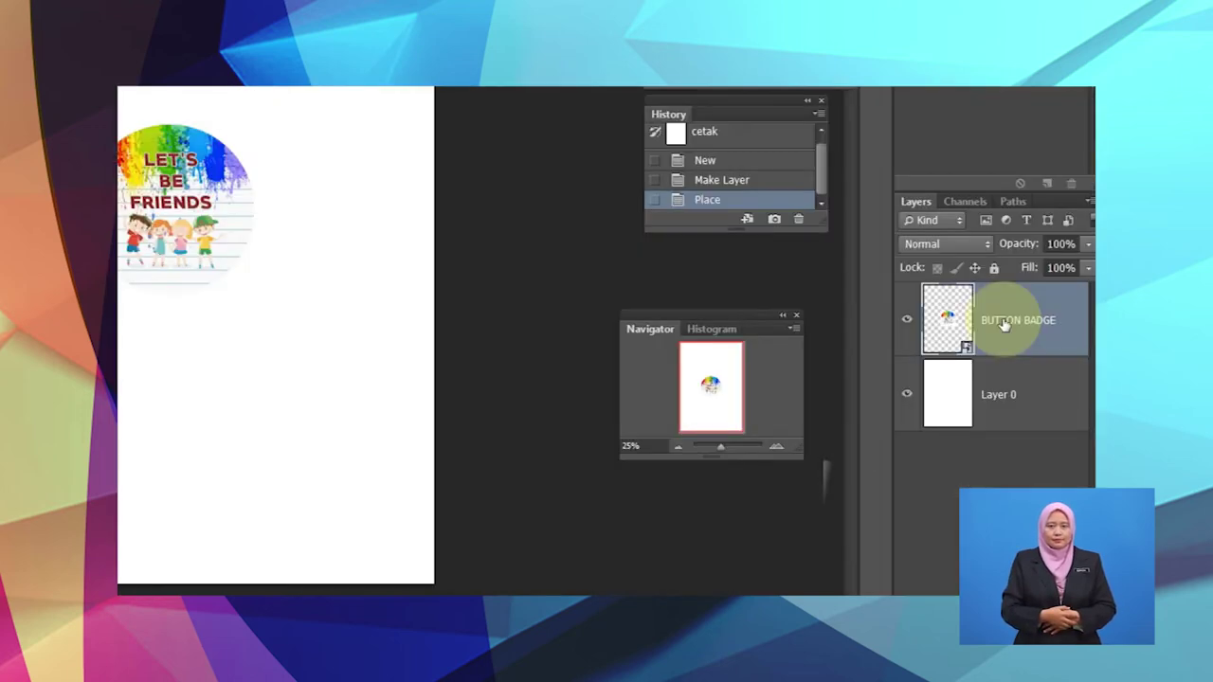
Duplicate the BUTTON BADGE layer three times within the cetak document, keeping the suggested layer names.
right_click(1003, 321)
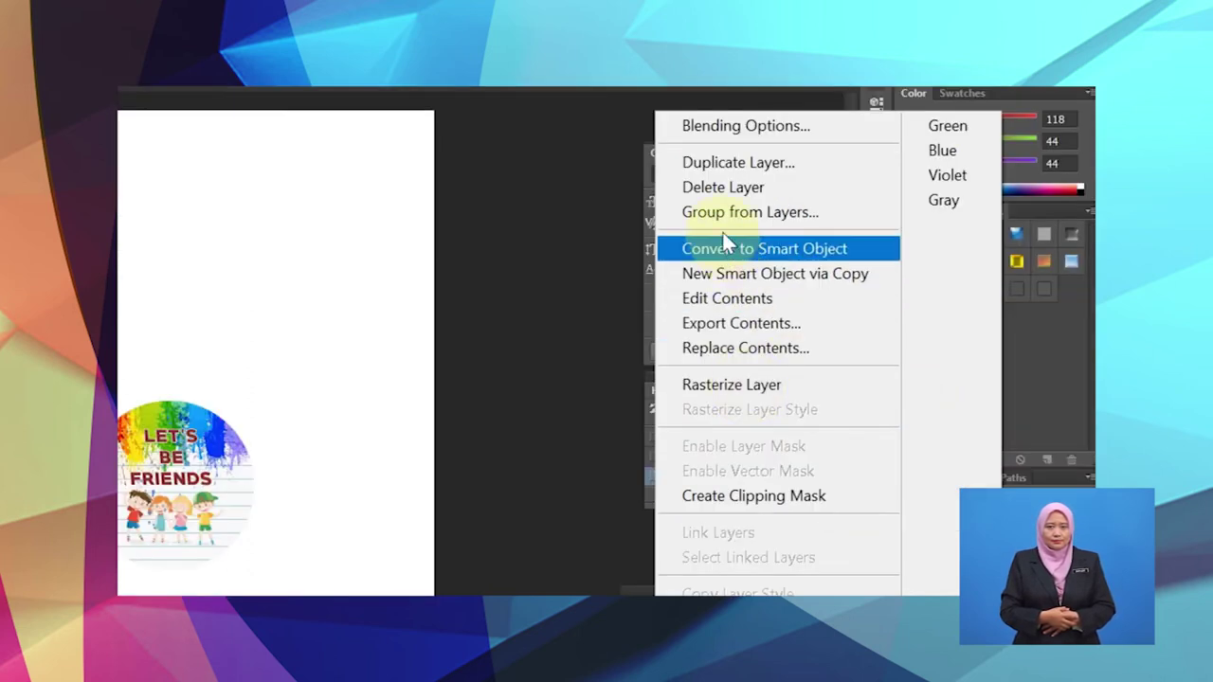
left_click(713, 163)
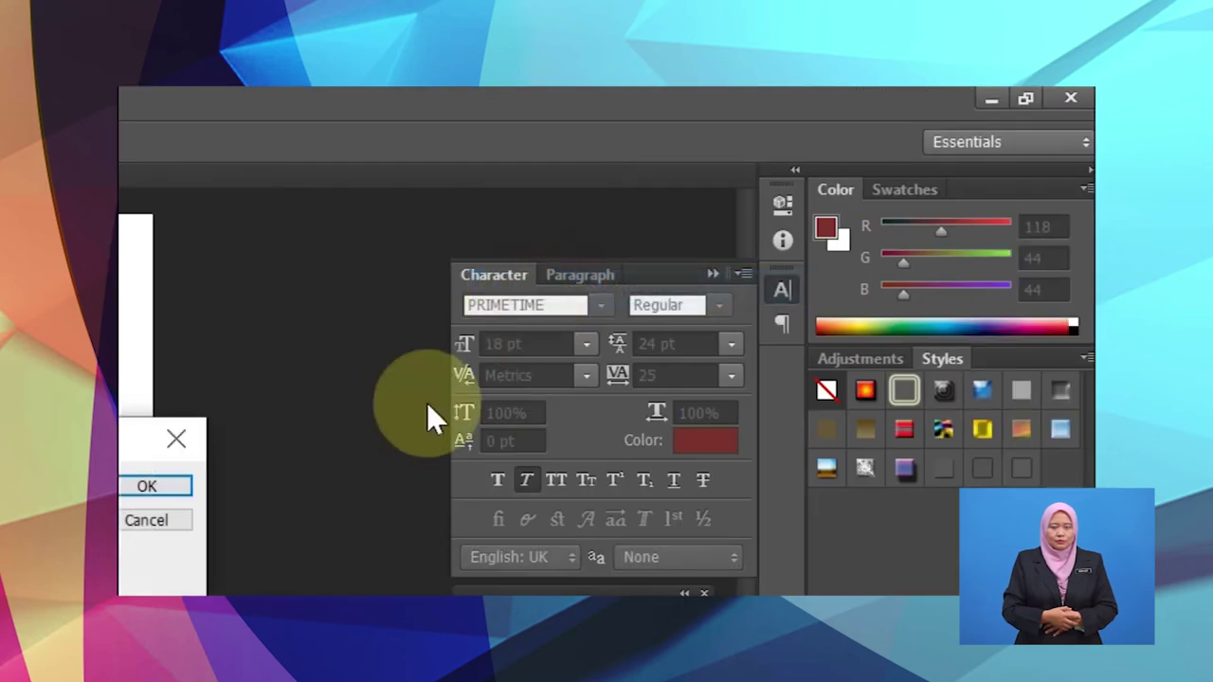
left_click(180, 486)
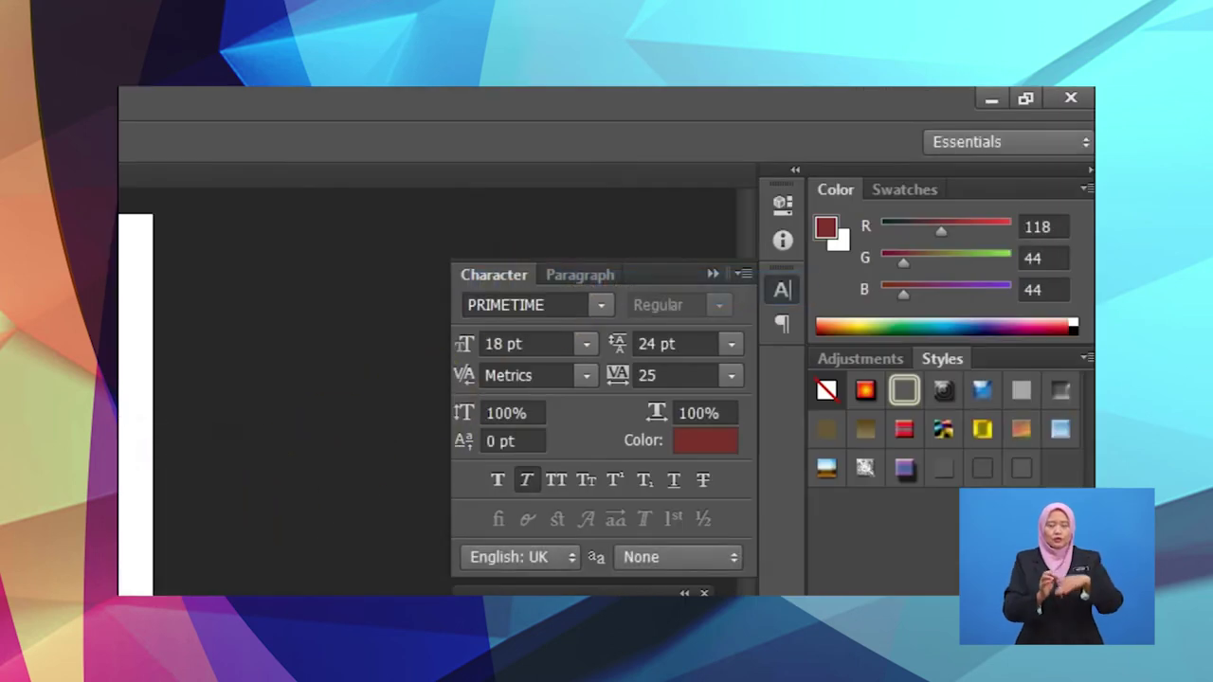
right_click(494, 218)
left_click(680, 287)
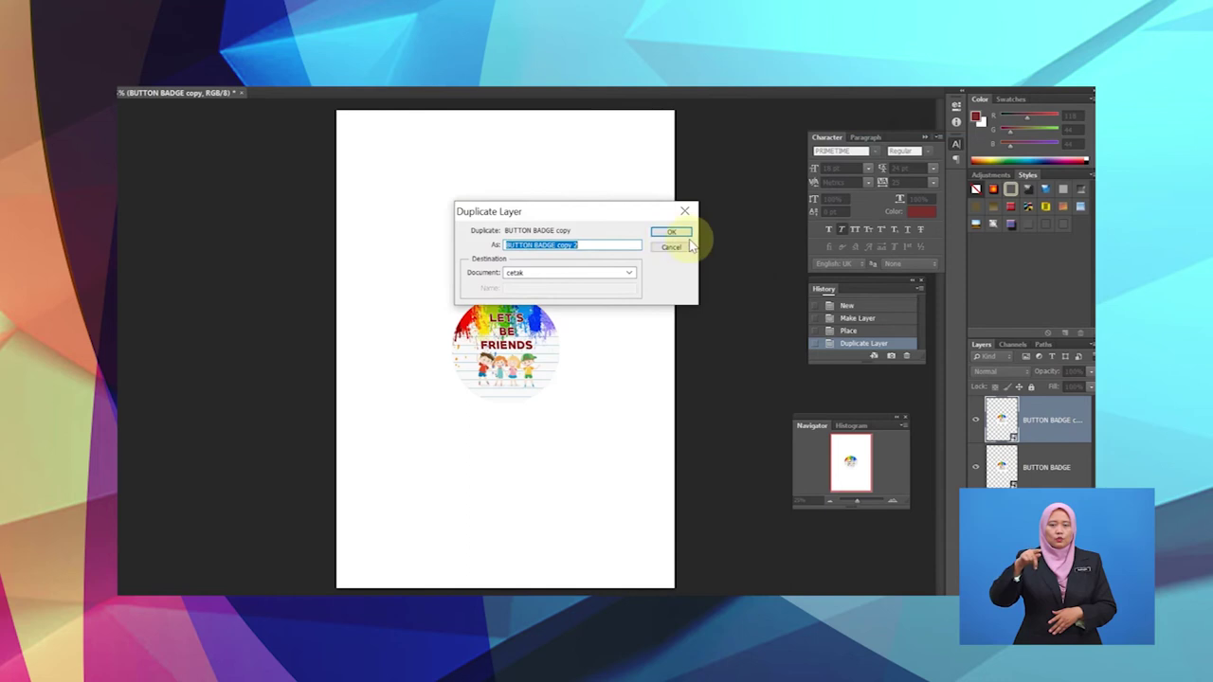
left_click(673, 233)
right_click(1005, 424)
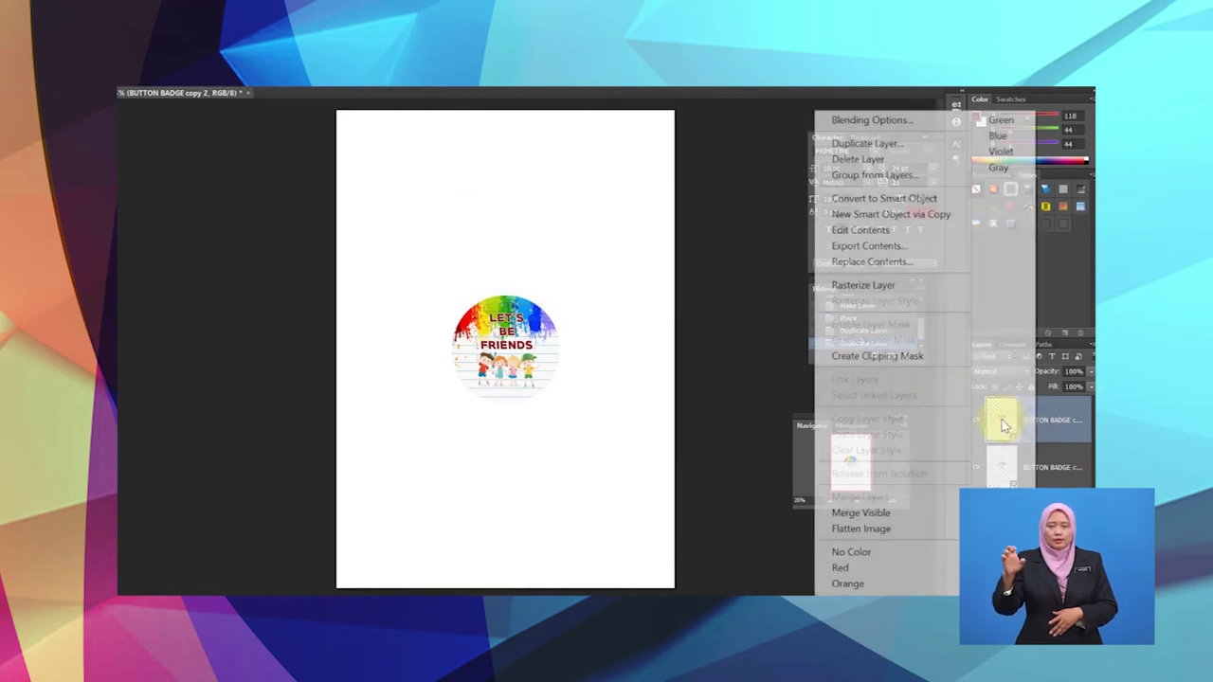
left_click(872, 143)
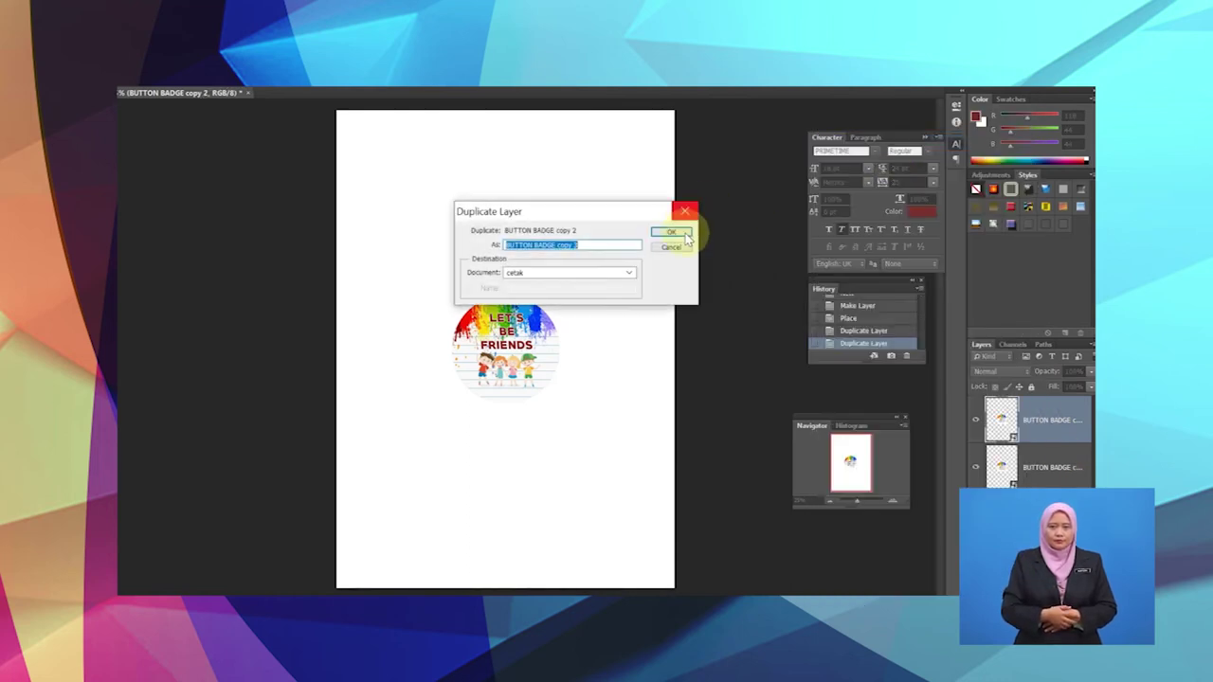
left_click(684, 234)
Arrange the four badges in an evenly spaced vertical column along the left edge of the A4 page.
left_click_drag(509, 348, 394, 169)
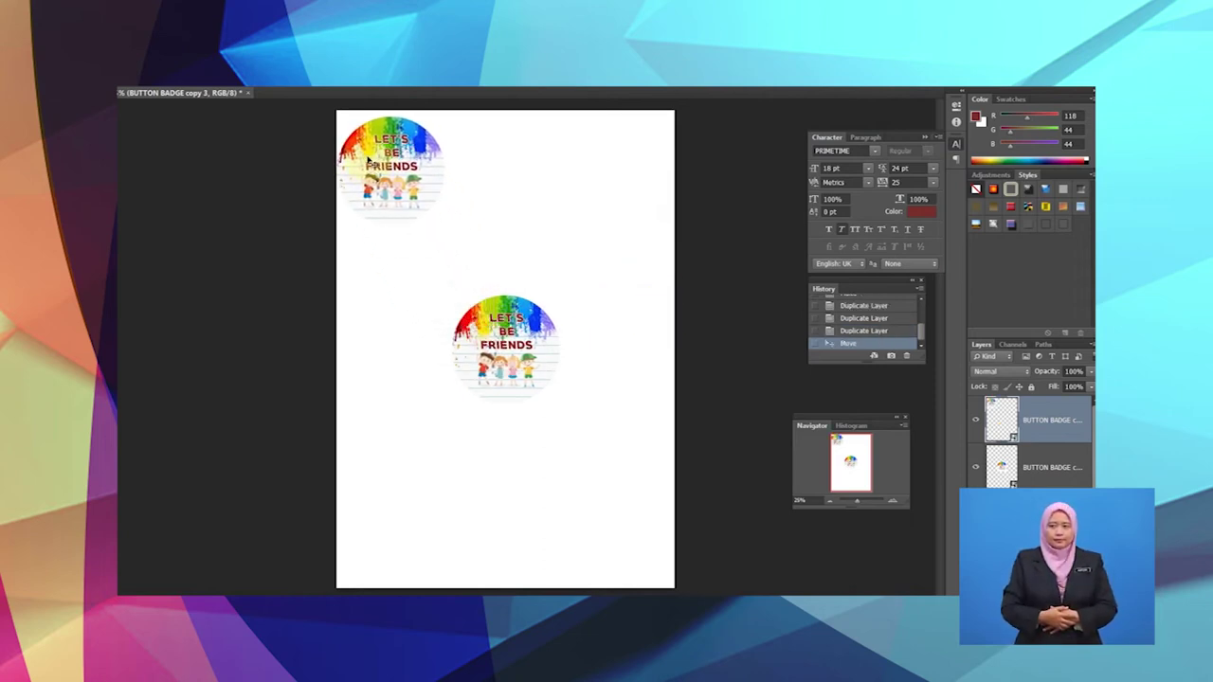
left_click(559, 363)
left_click_drag(559, 363, 424, 295)
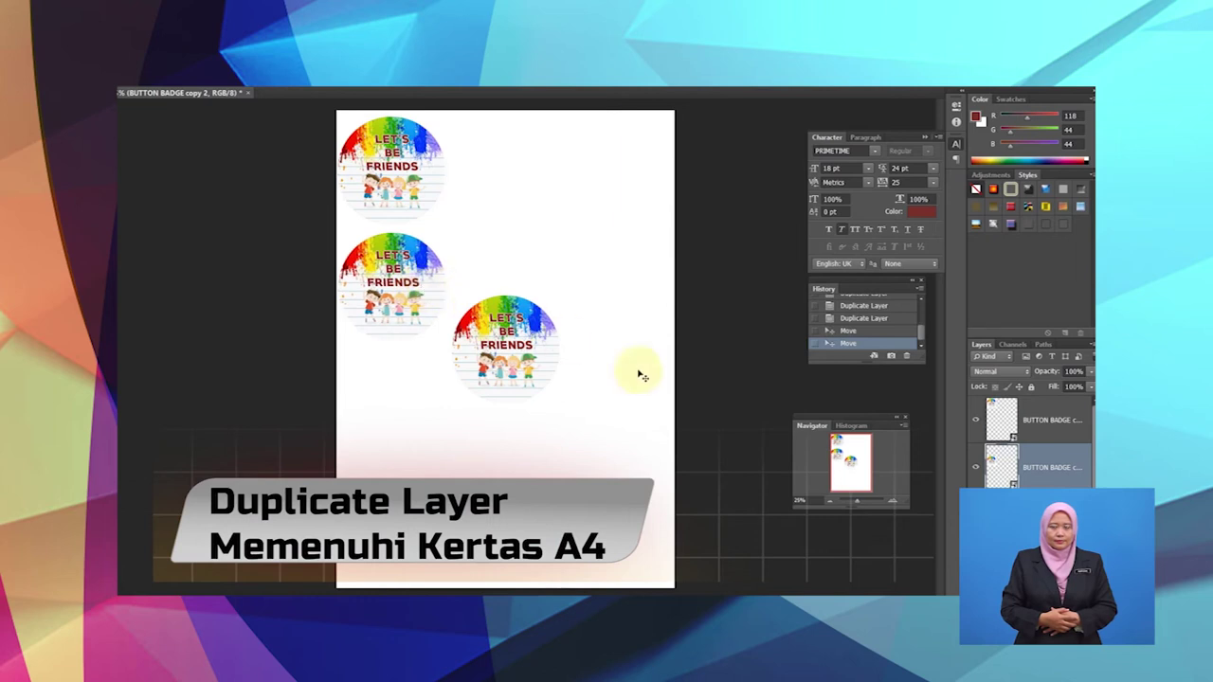
left_click_drag(536, 351, 424, 381)
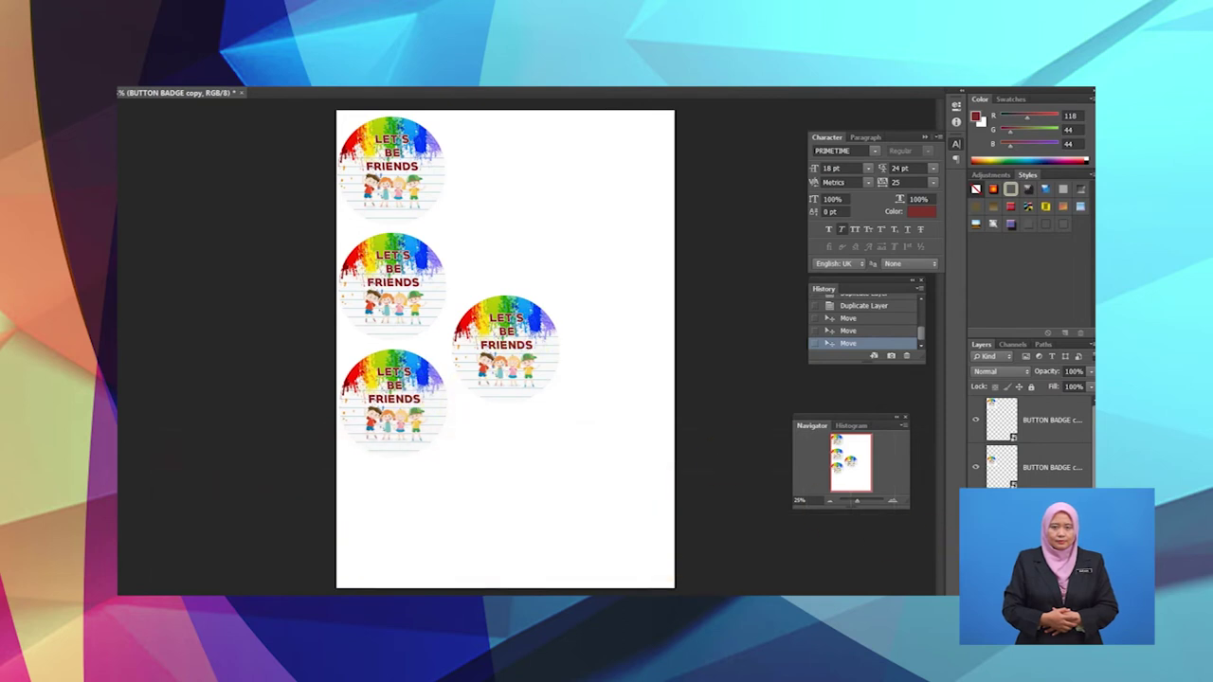
left_click_drag(552, 383, 408, 528)
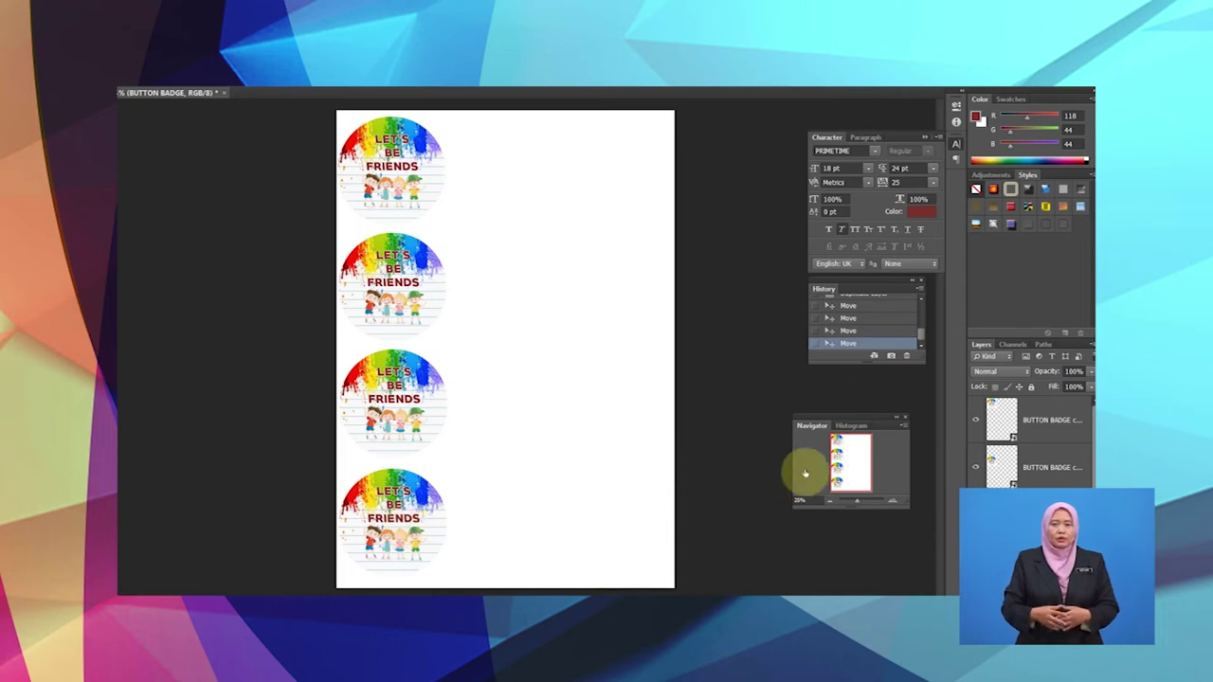
Merge the four BUTTON BADGE layers into one layer, leaving out the white Layer 0.
left_click(1062, 420)
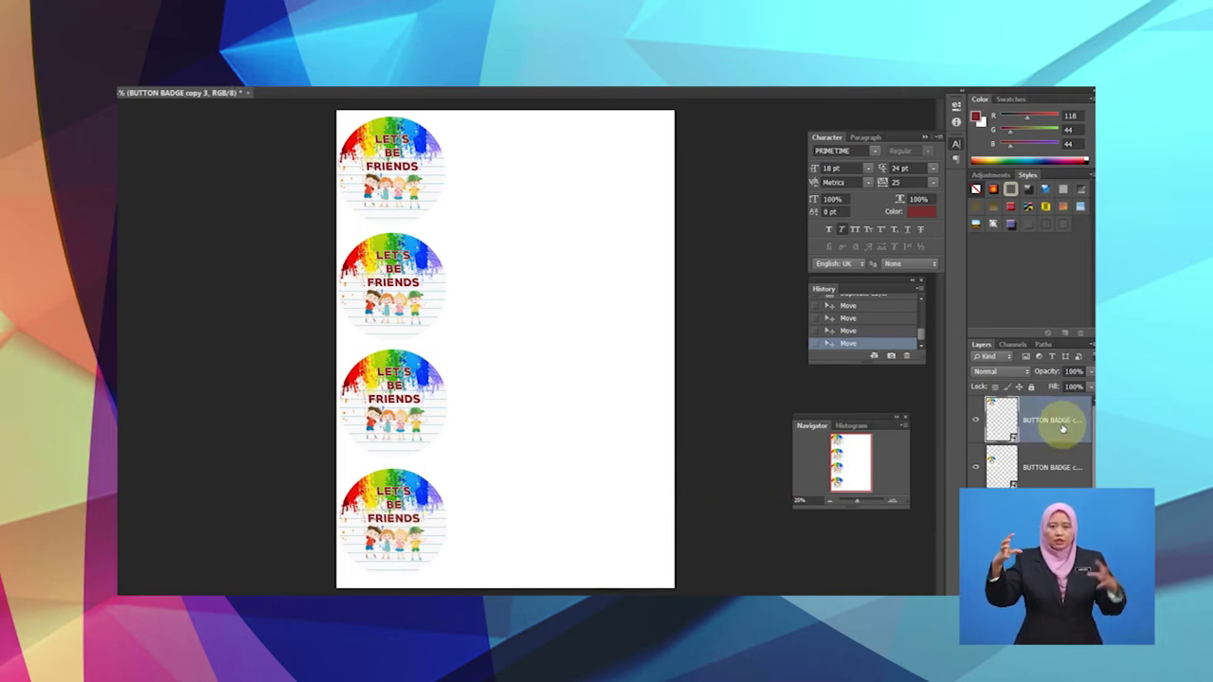
left_click(1050, 467, "shift")
right_click(1050, 467)
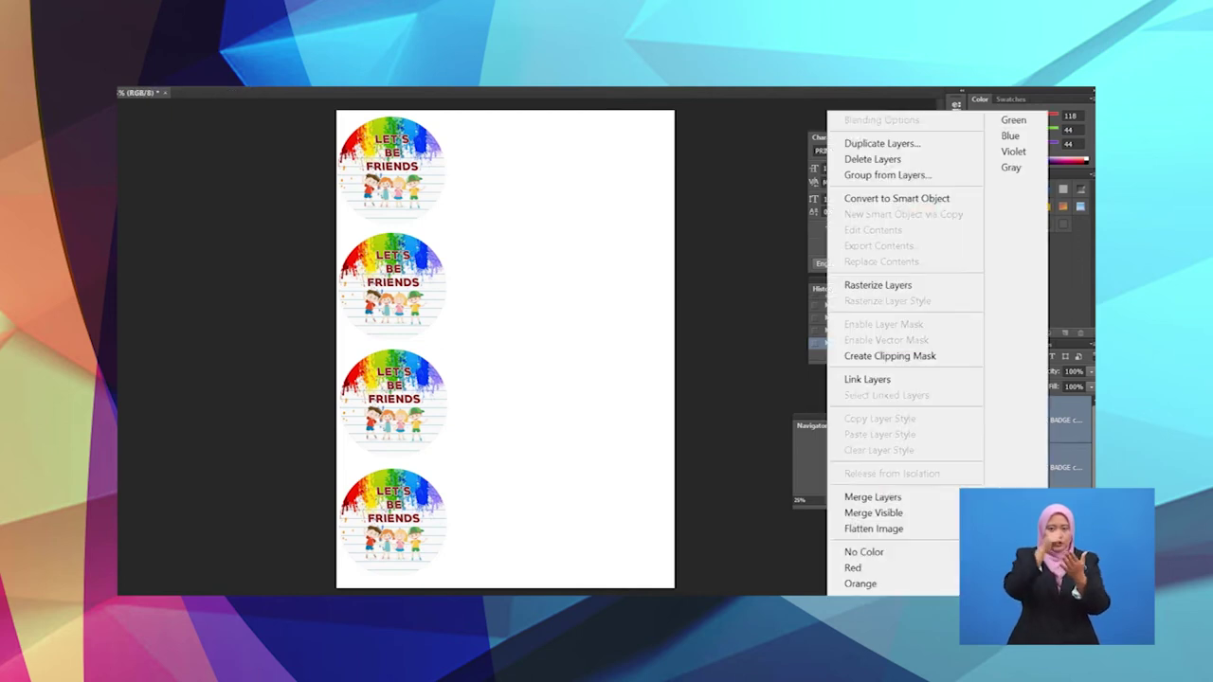
left_click(950, 499)
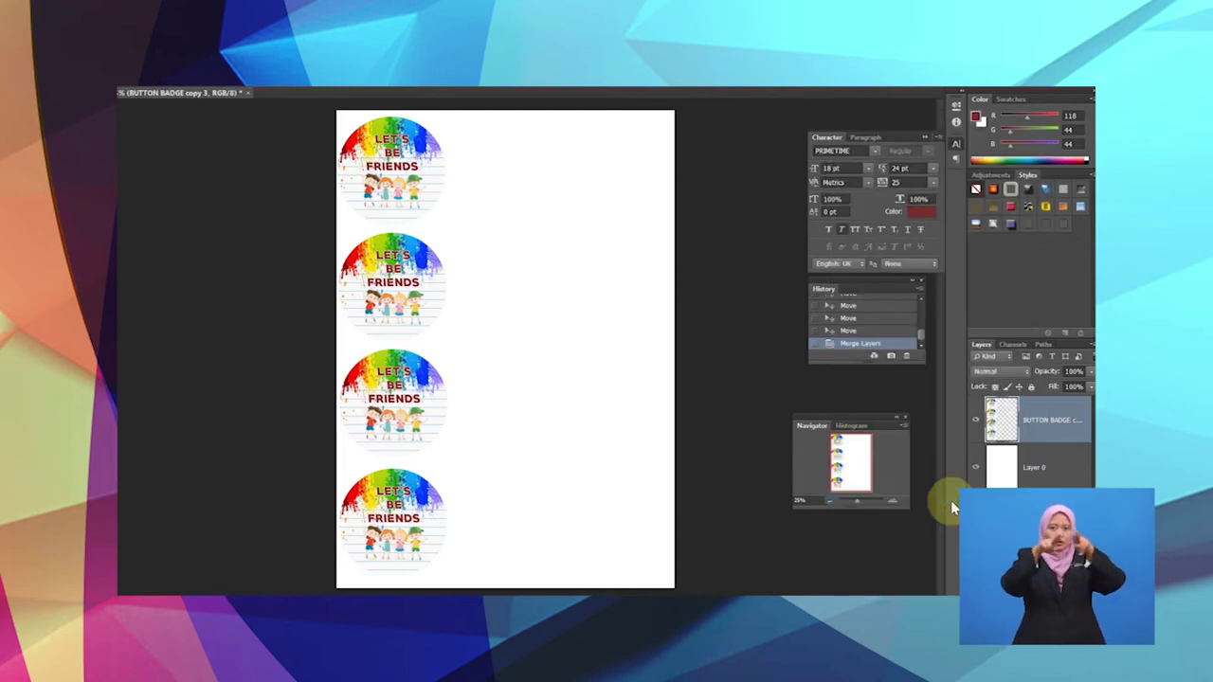
Duplicate the merged badge column layer twice within the cetak document.
right_click(1050, 426)
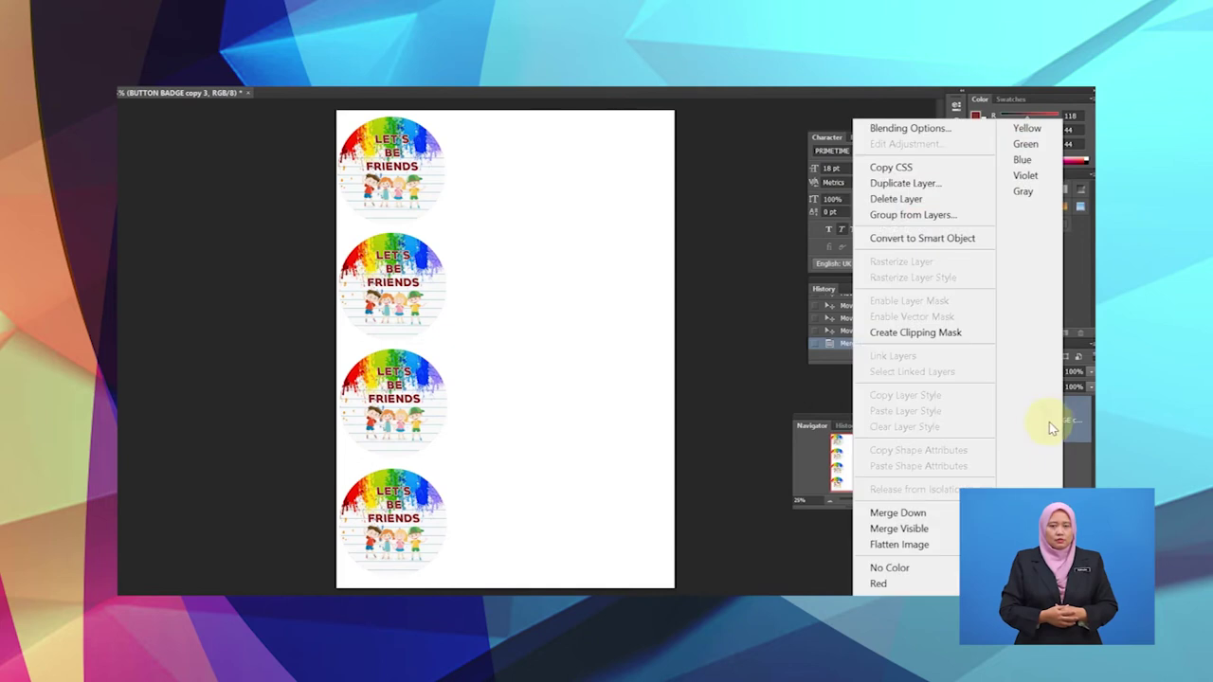
left_click(967, 182)
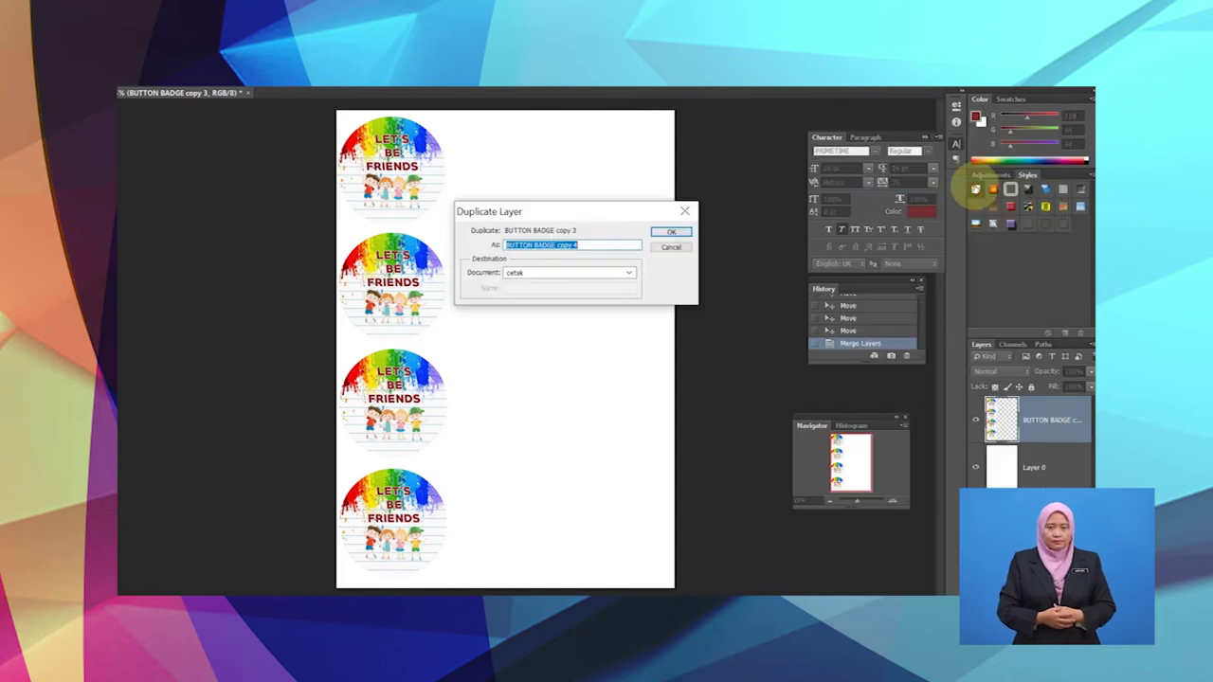
left_click(672, 235)
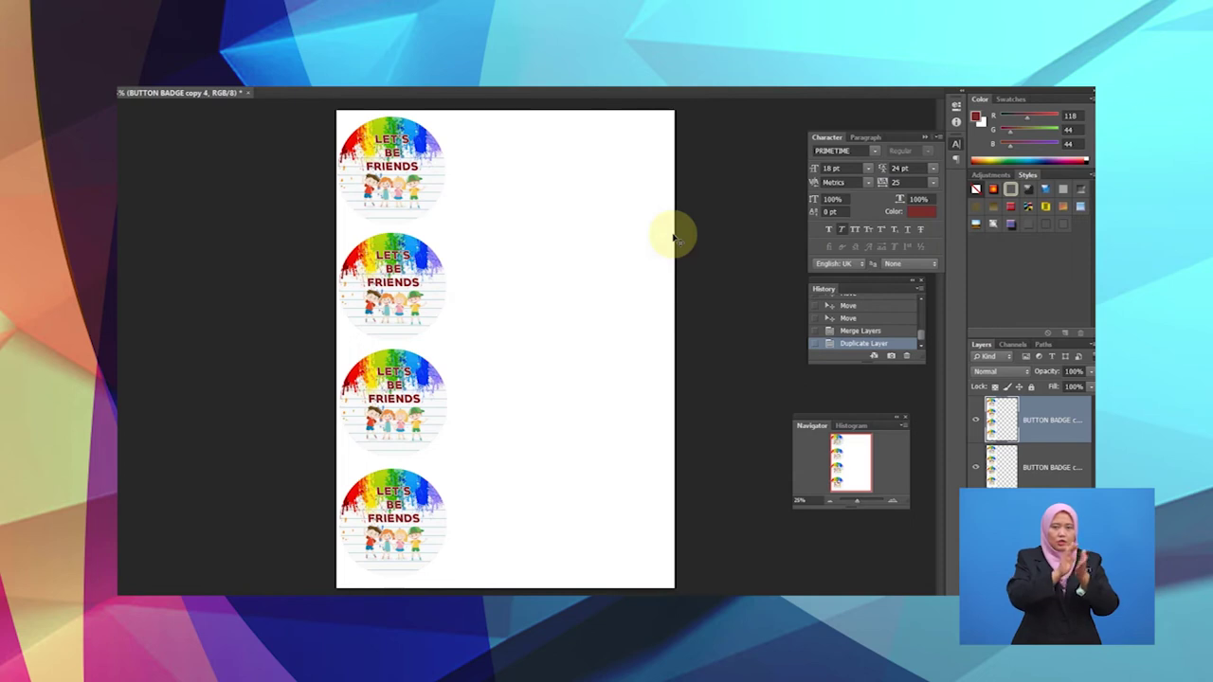
right_click(1063, 420)
left_click(948, 182)
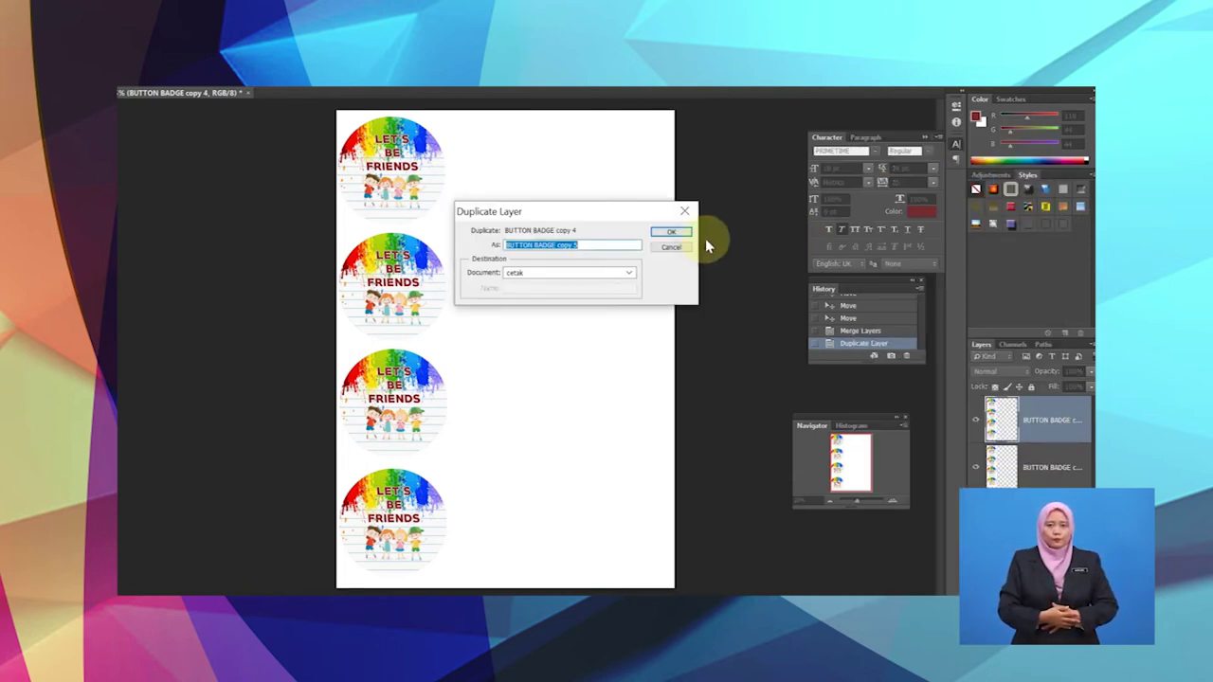
left_click(671, 233)
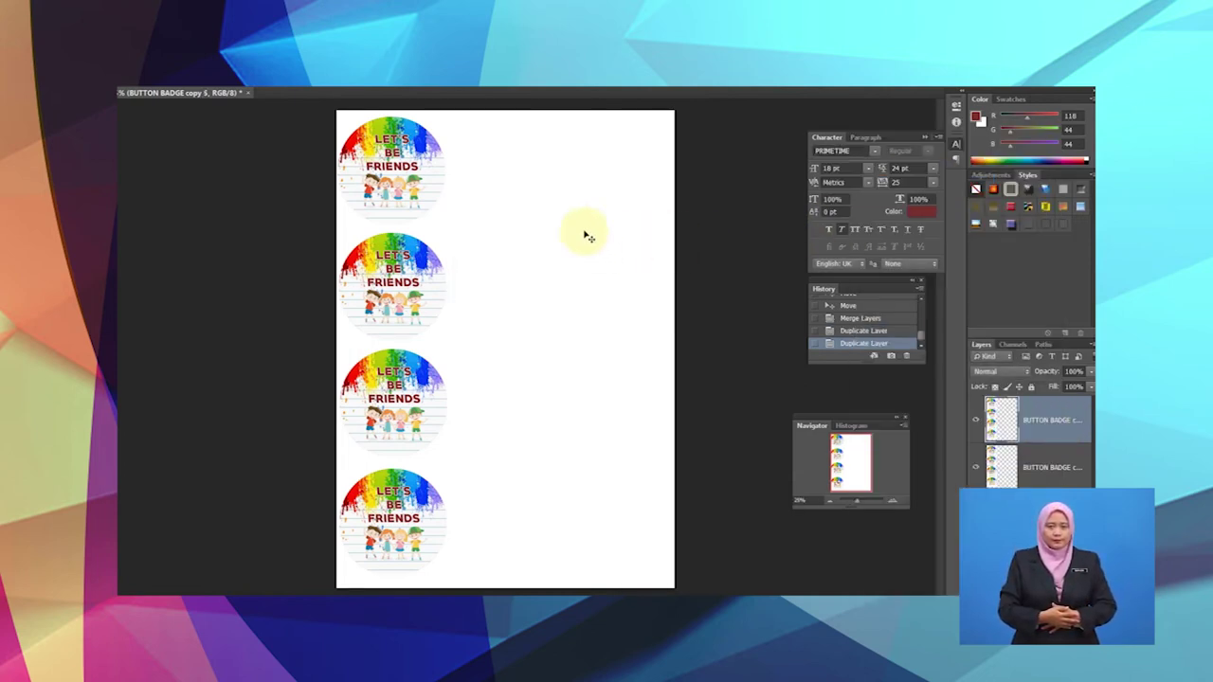
Move one copy of the badge column to the middle of the page and the other to the right side, filling the A4 sheet.
left_click_drag(384, 193, 504, 194)
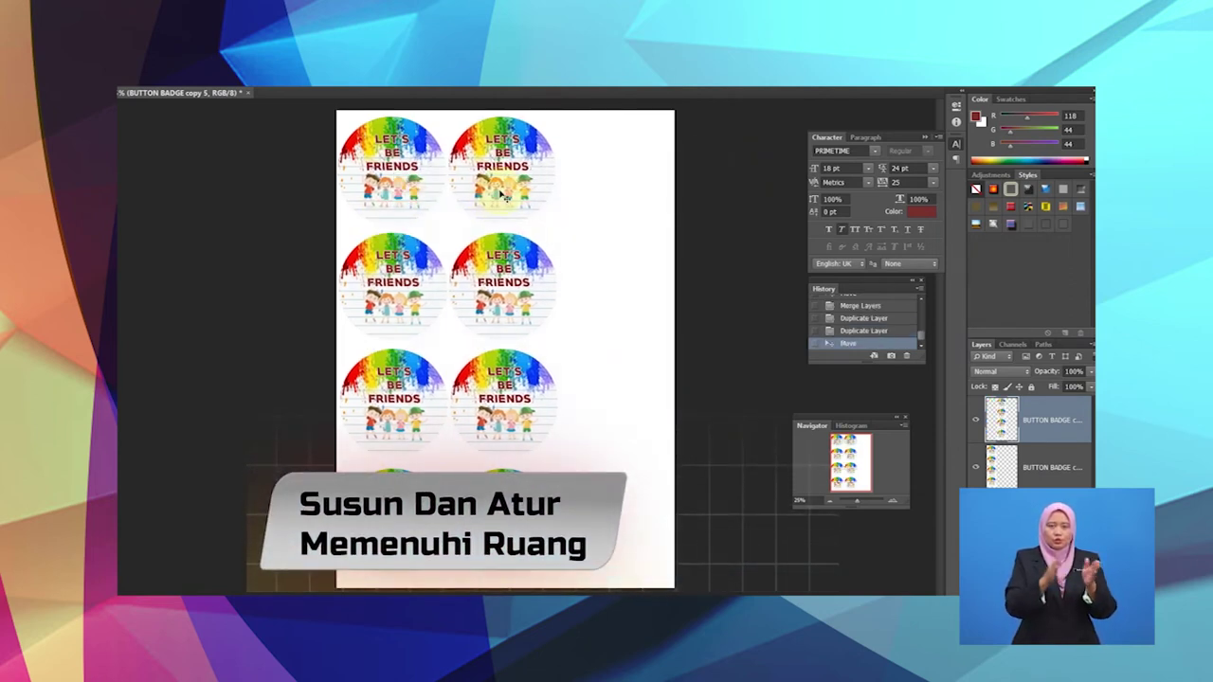
left_click(1066, 464)
left_click_drag(393, 194, 616, 198)
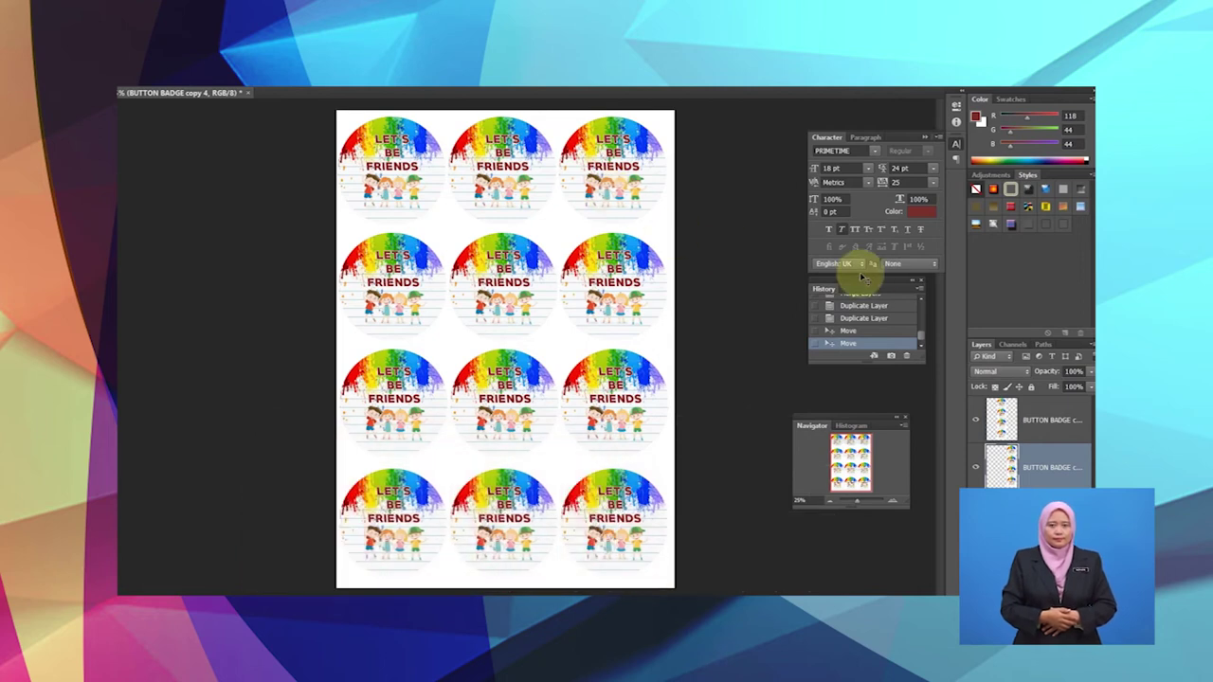
Merge the three badge column layers into a single layer above Layer 0.
left_click(1054, 414)
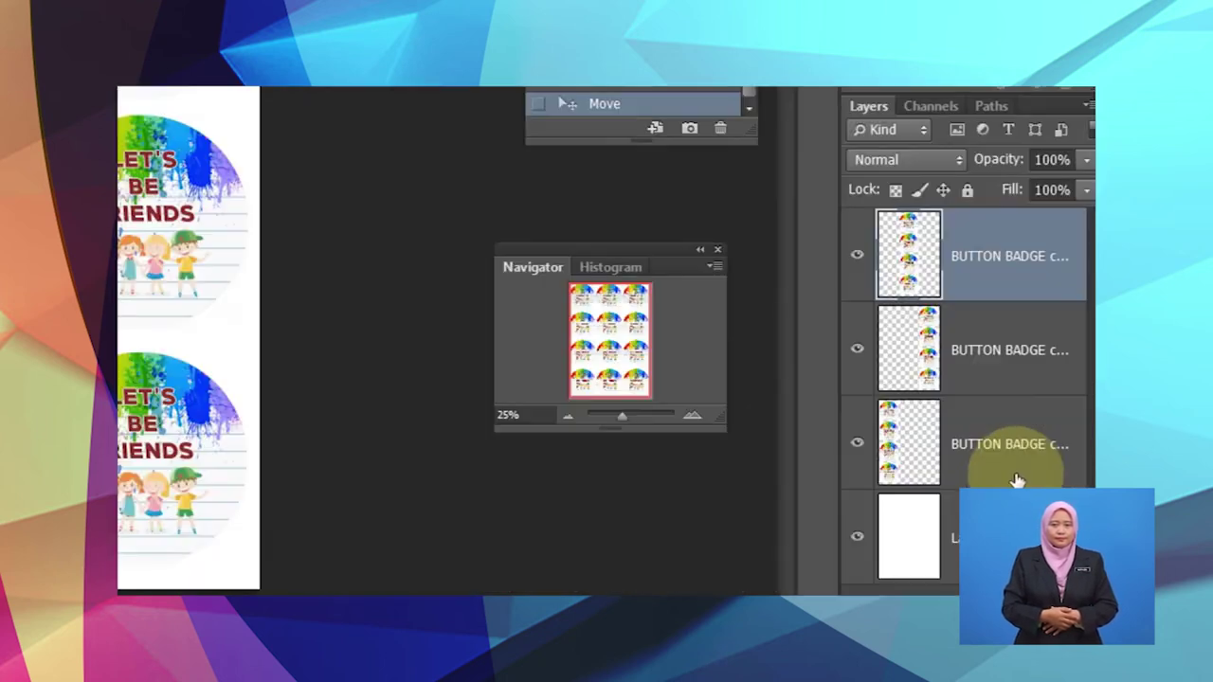
left_click(1021, 453, "shift")
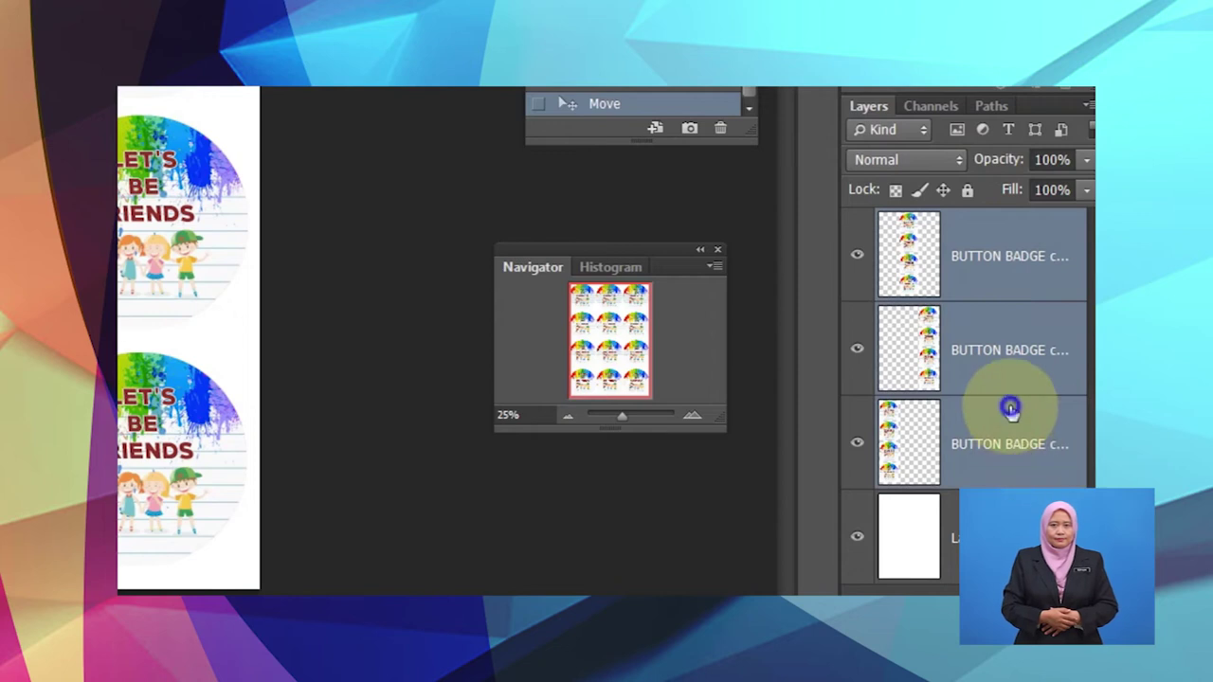
right_click(1009, 404)
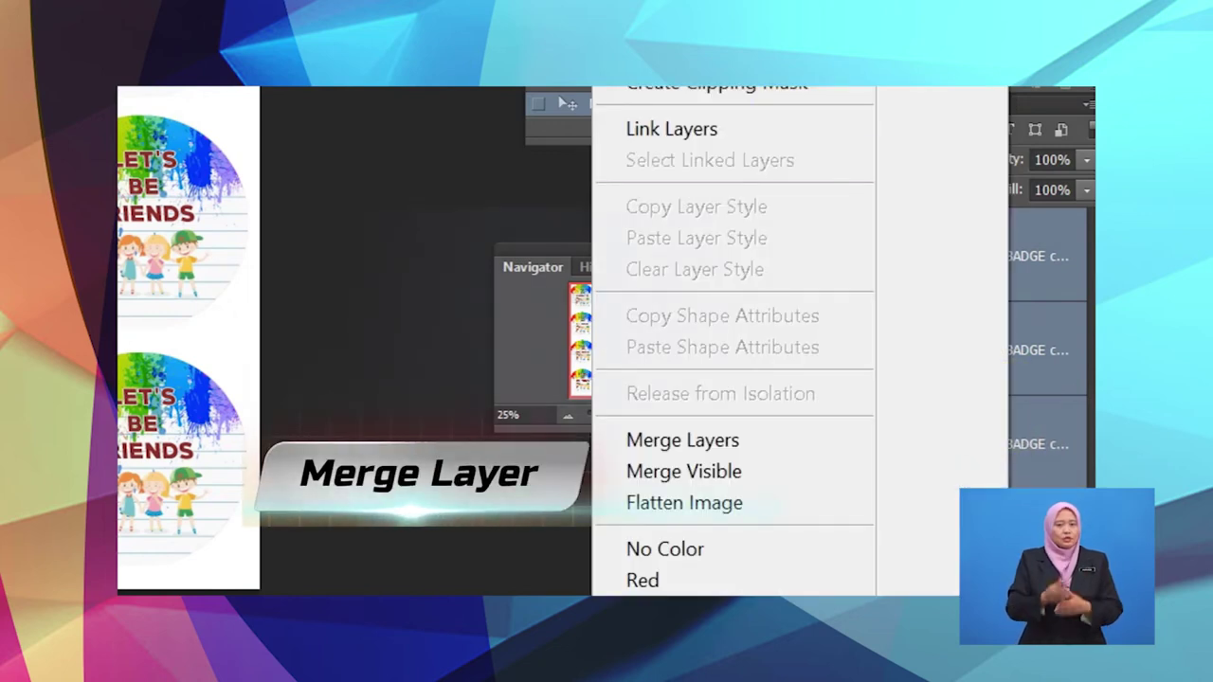
left_click(706, 440)
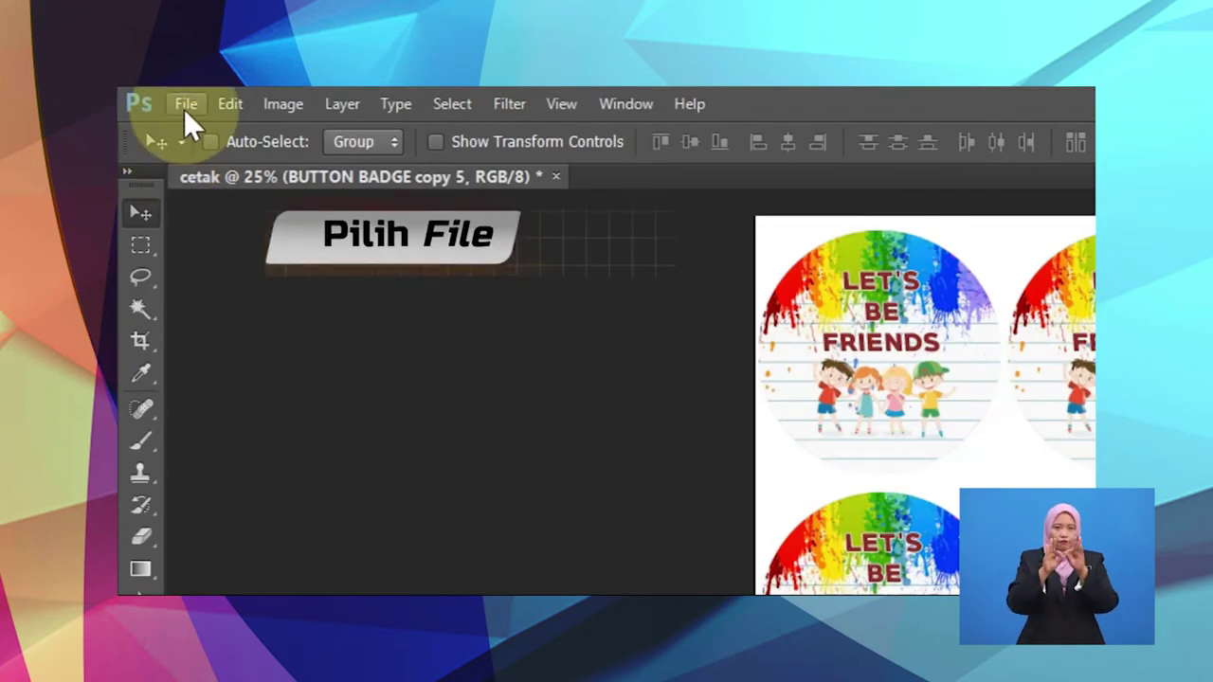
Save the A4 layout to the Desktop as a JPEG named cetak with High quality and Baseline ("Standard") format.
left_click(185, 107)
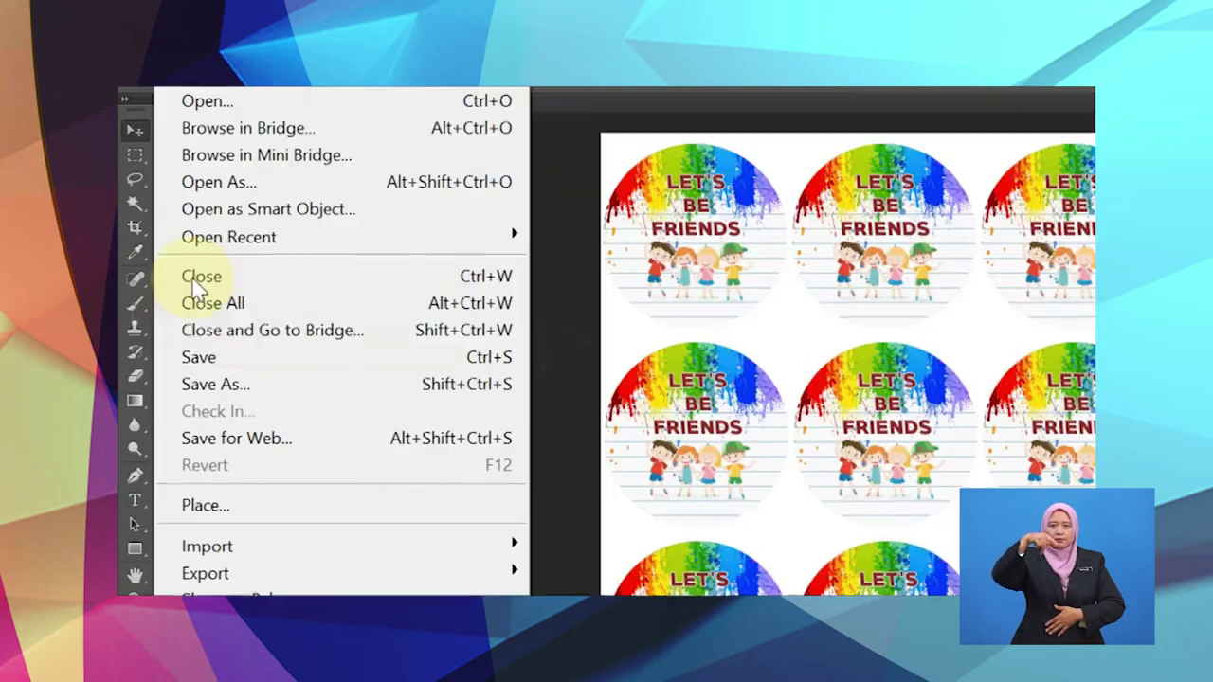
left_click(216, 386)
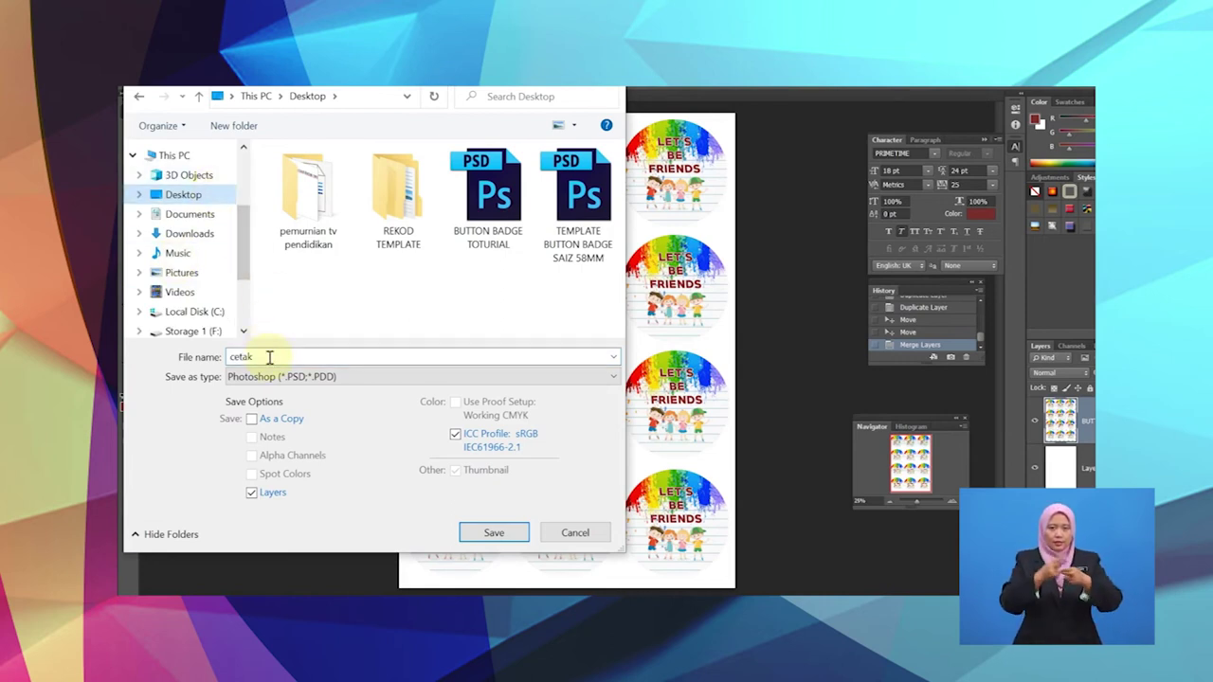
left_click(613, 379)
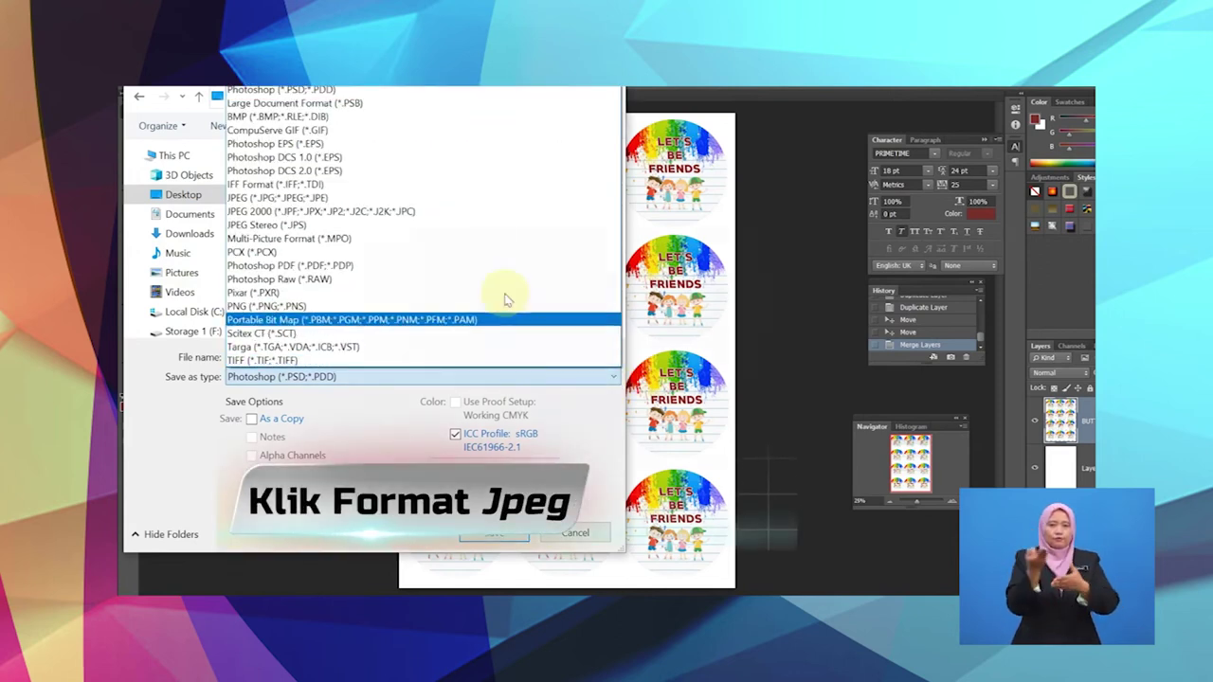
left_click(471, 206)
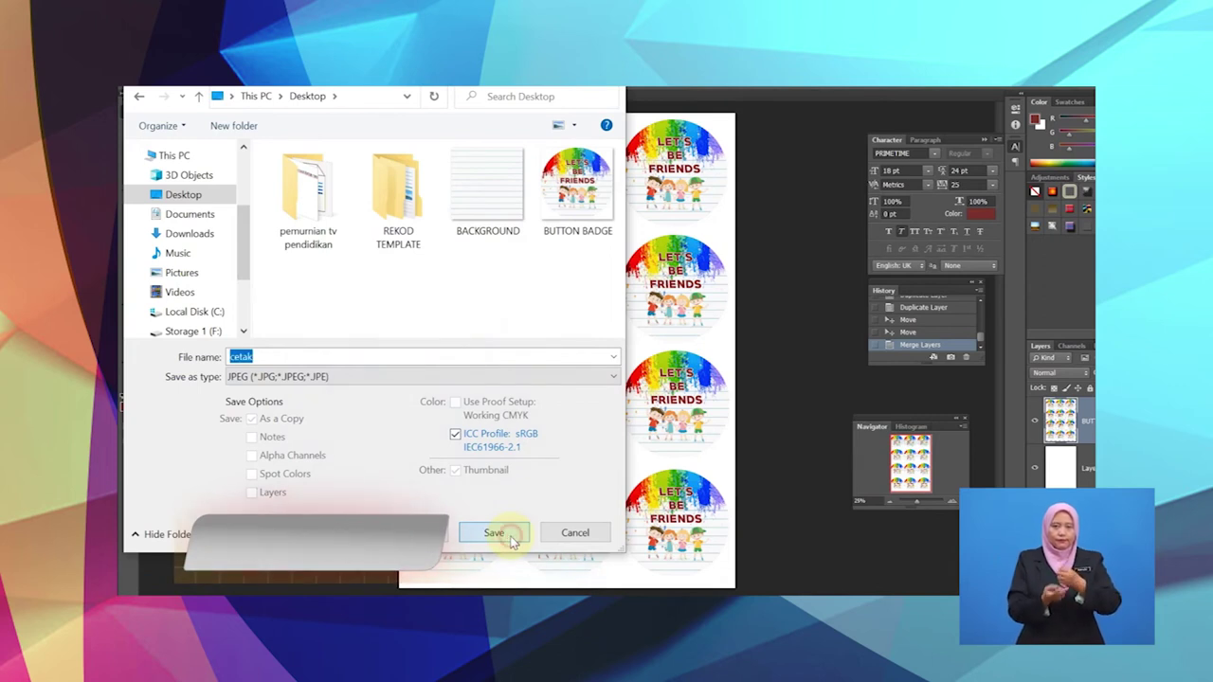
left_click(494, 533)
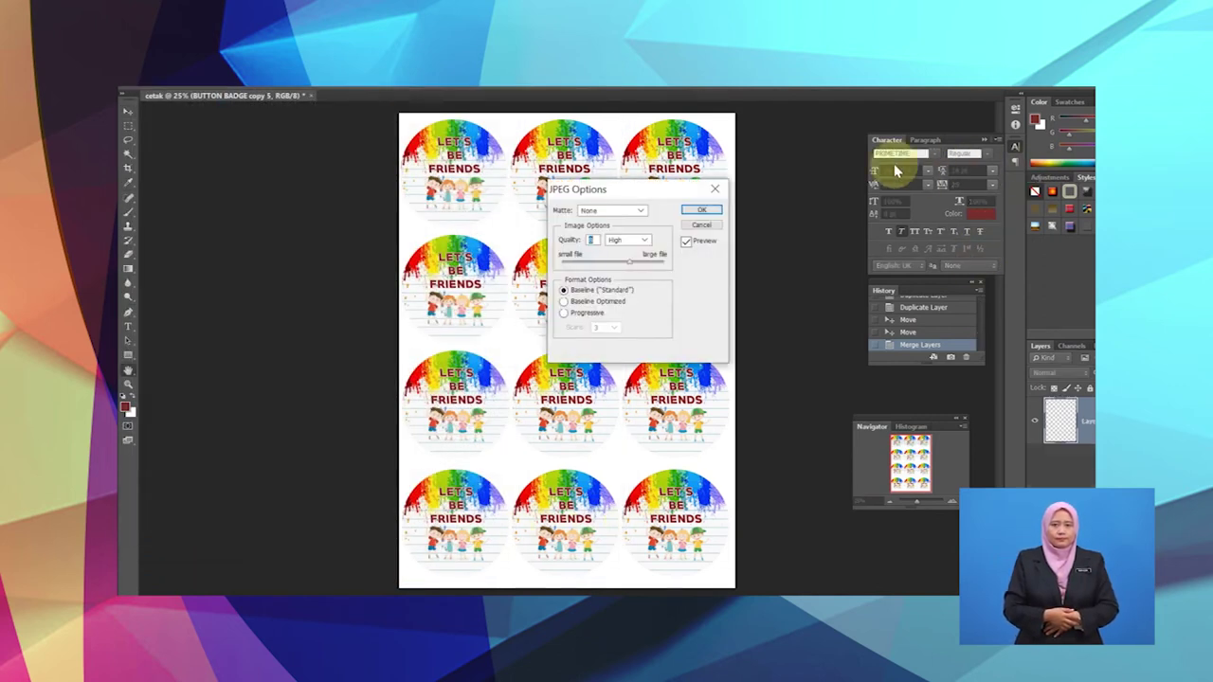
left_click(707, 212)
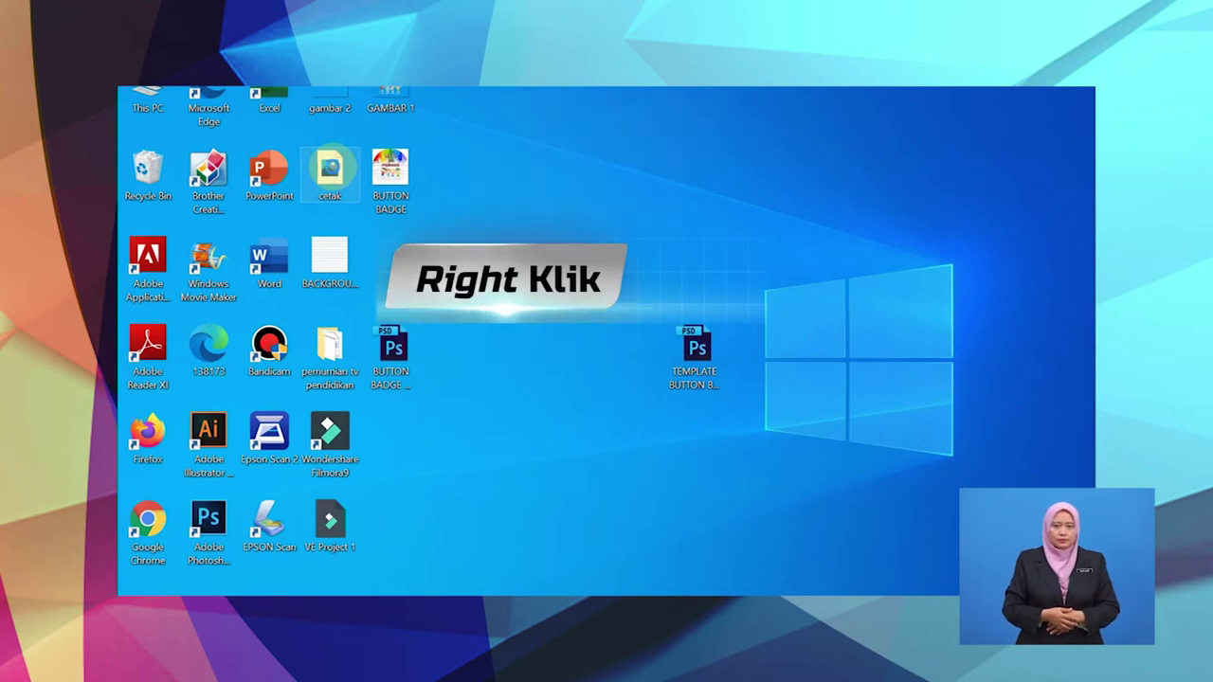
Open the print settings for the cetak image on the Desktop, keeping the EPSON L360 Series printer and A4 paper size.
right_click(331, 171)
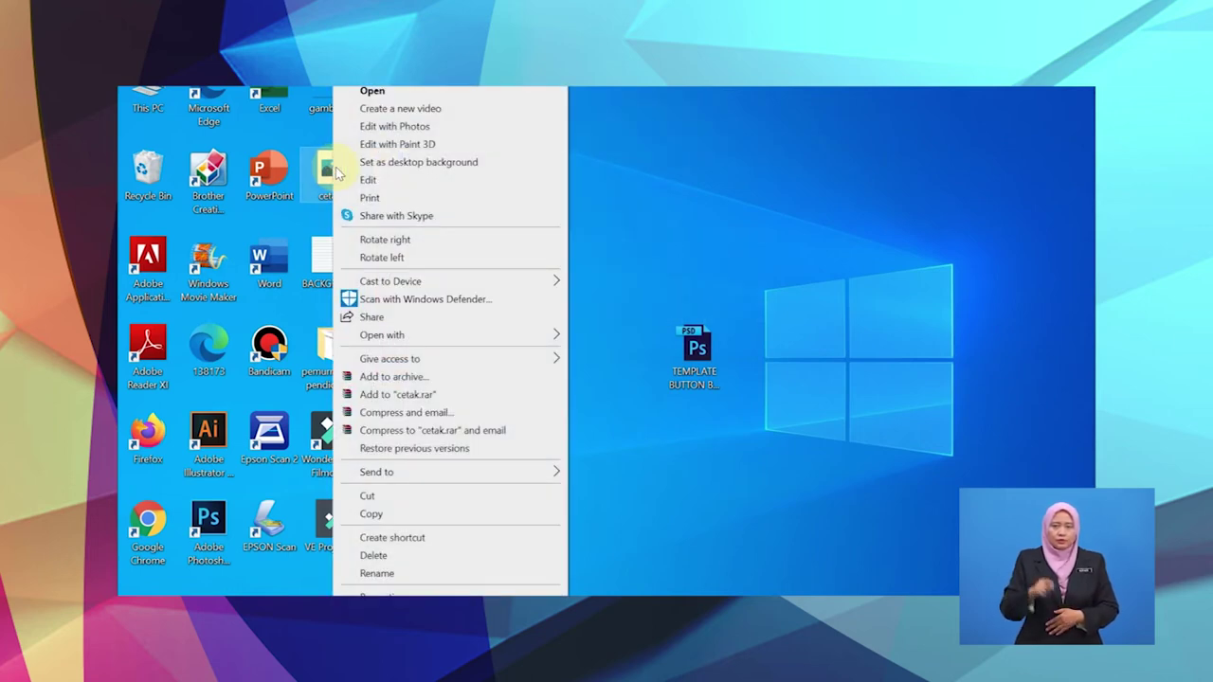
left_click(397, 199)
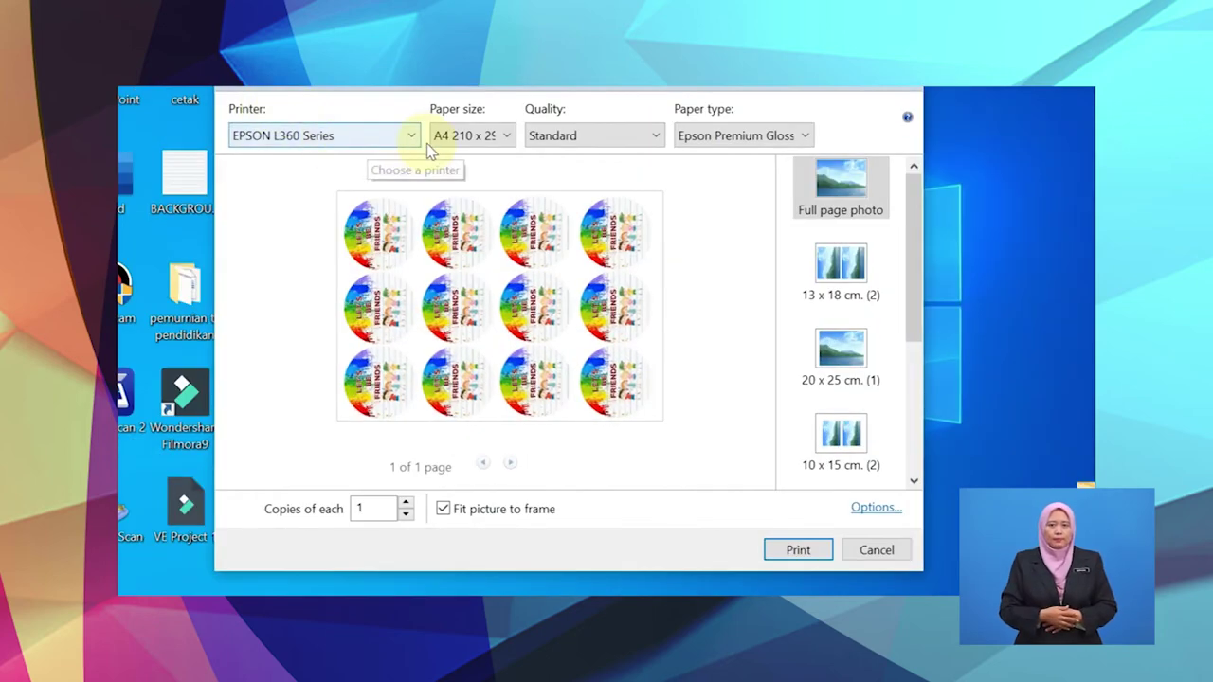
left_click(413, 135)
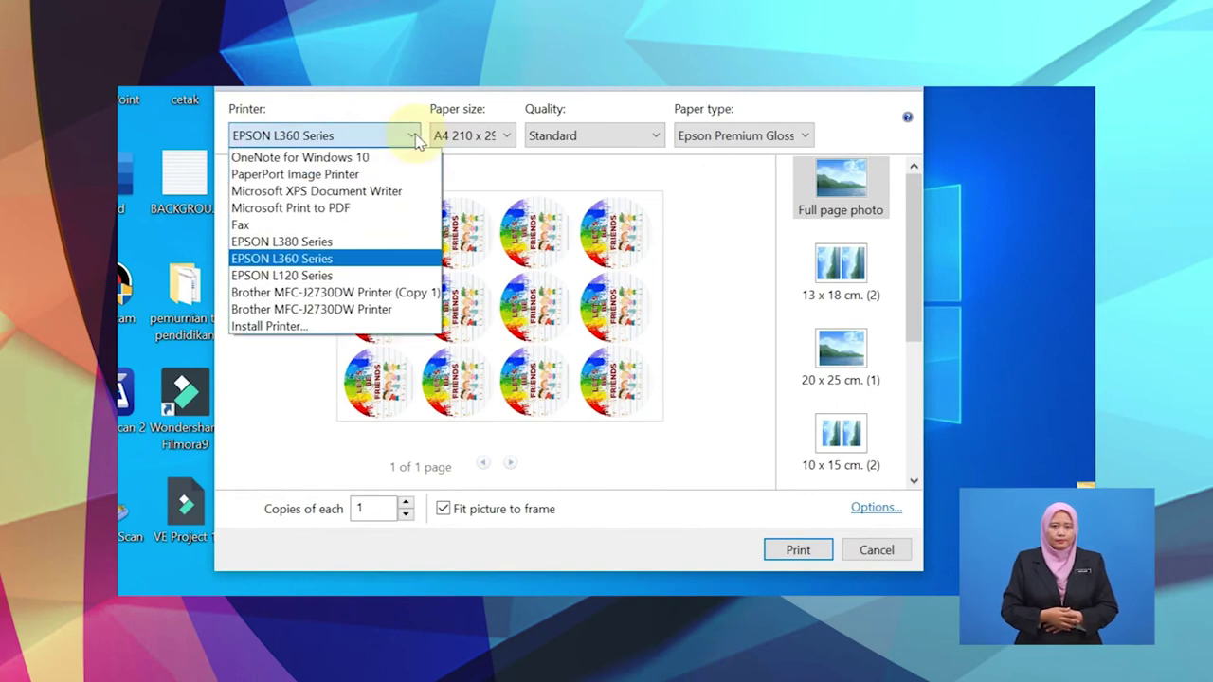
left_click(416, 138)
left_click(507, 137)
left_click(509, 139)
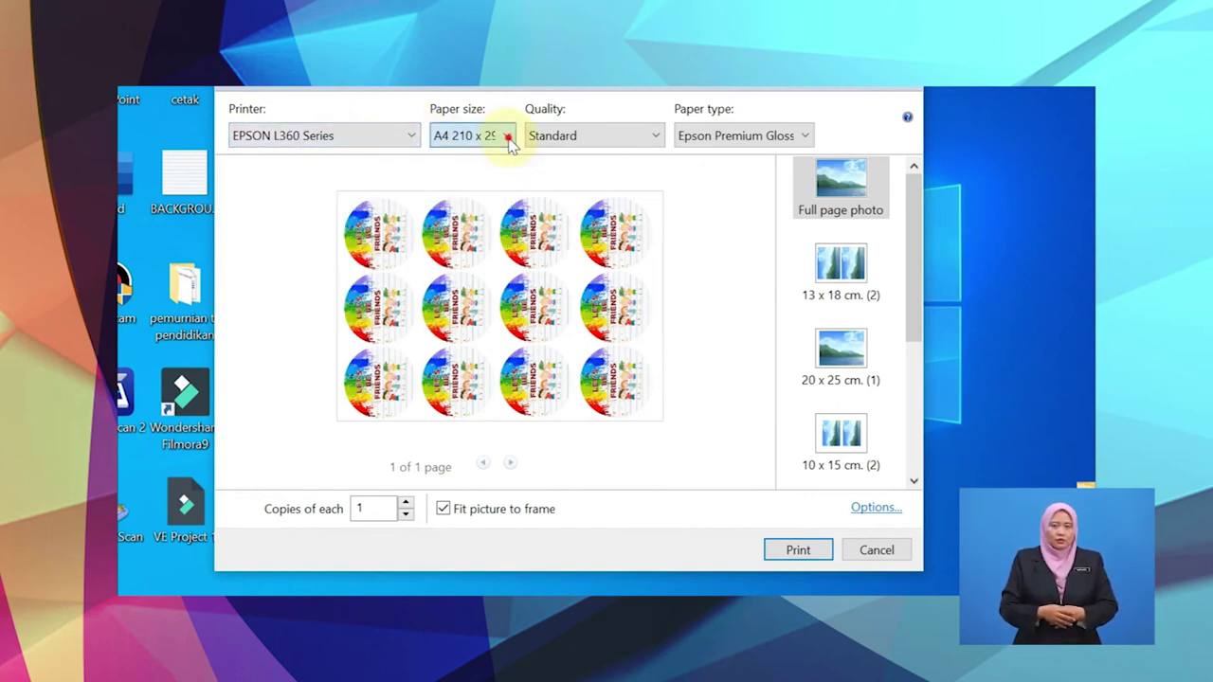
Set the print quality to High and print the badge sheet.
left_click(656, 137)
left_click(658, 191)
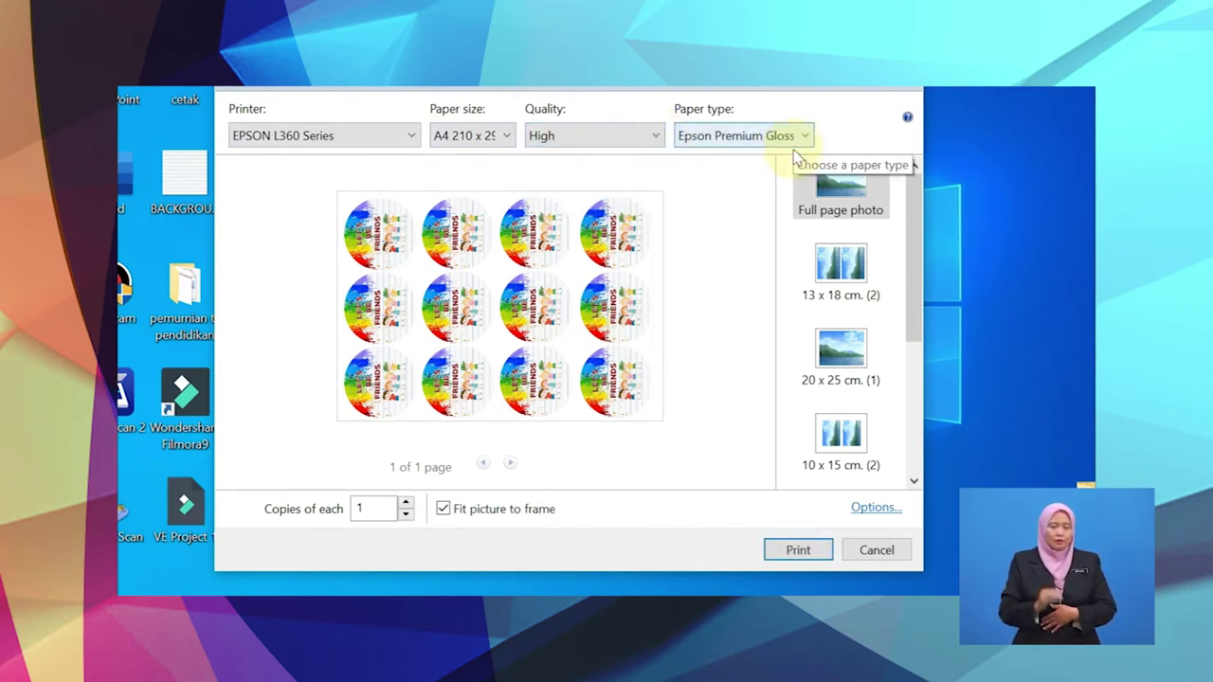
left_click(795, 550)
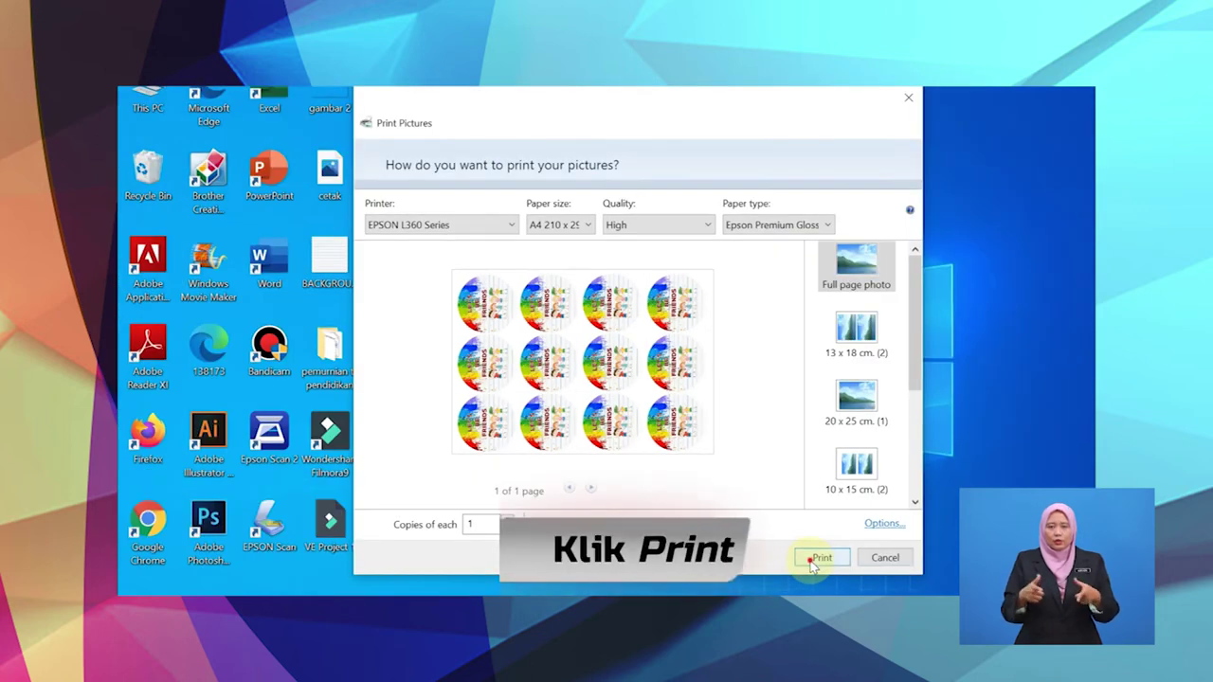